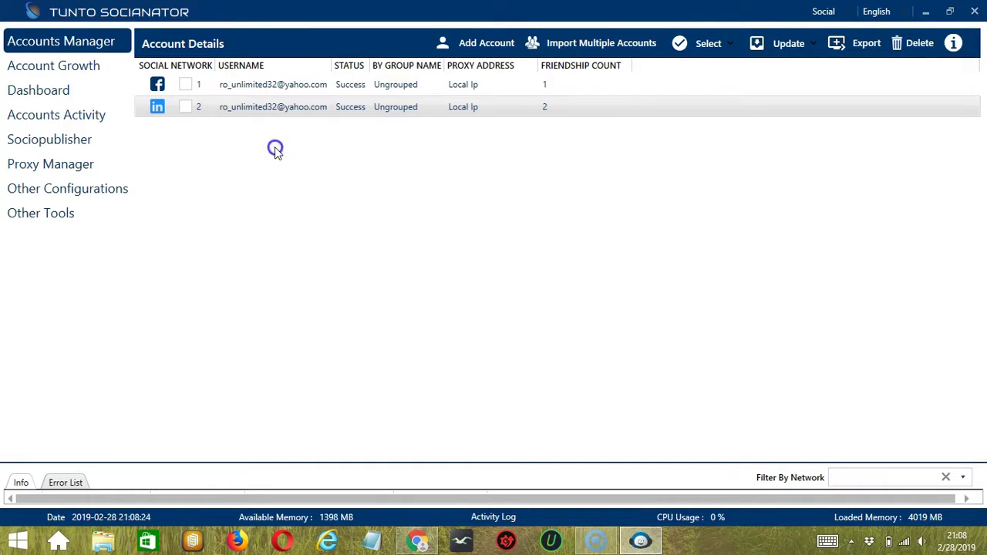
Open the Send Message To New Connection configuration in the LinkedIn account's tools
right_click(238, 111)
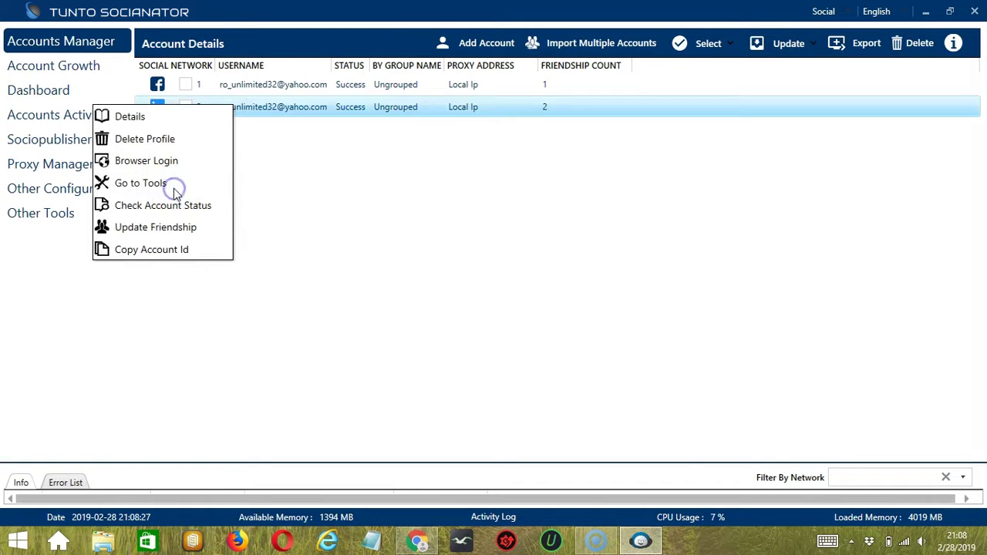
left_click(140, 183)
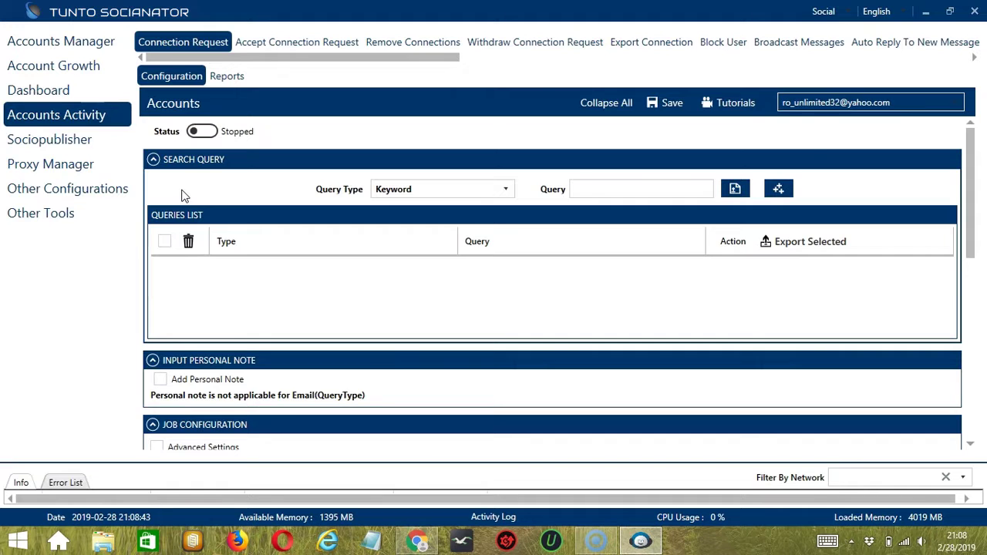
left_click(974, 58)
left_click(974, 58)
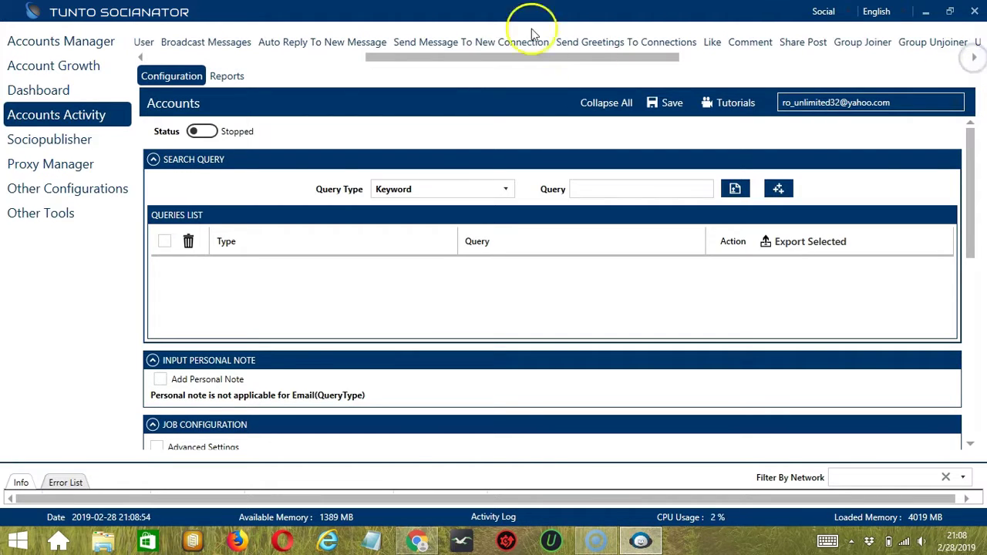
left_click(469, 43)
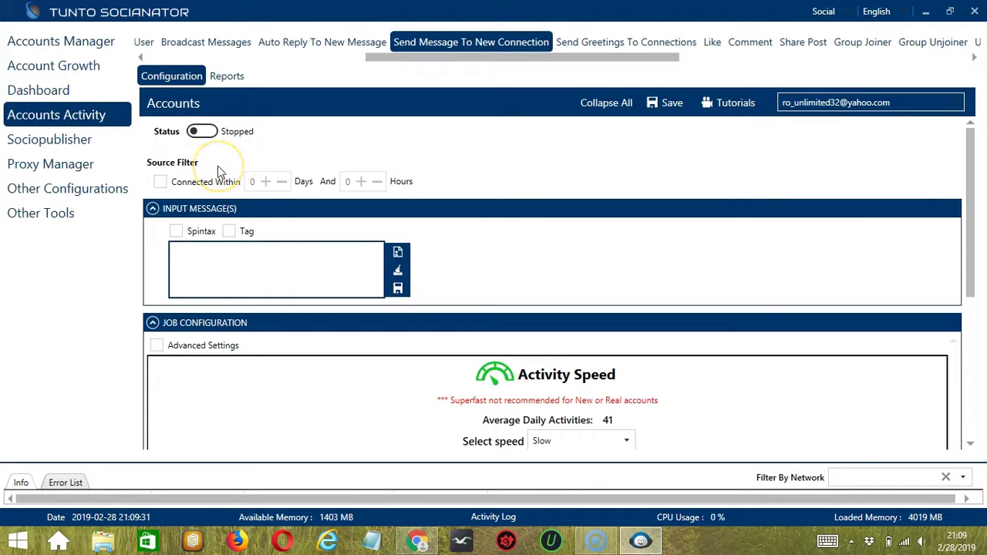
Enable the Connected Within source filter and set it to 2 days and 1 hour
left_click(161, 182)
left_click(265, 182)
left_click(265, 183)
left_click(361, 182)
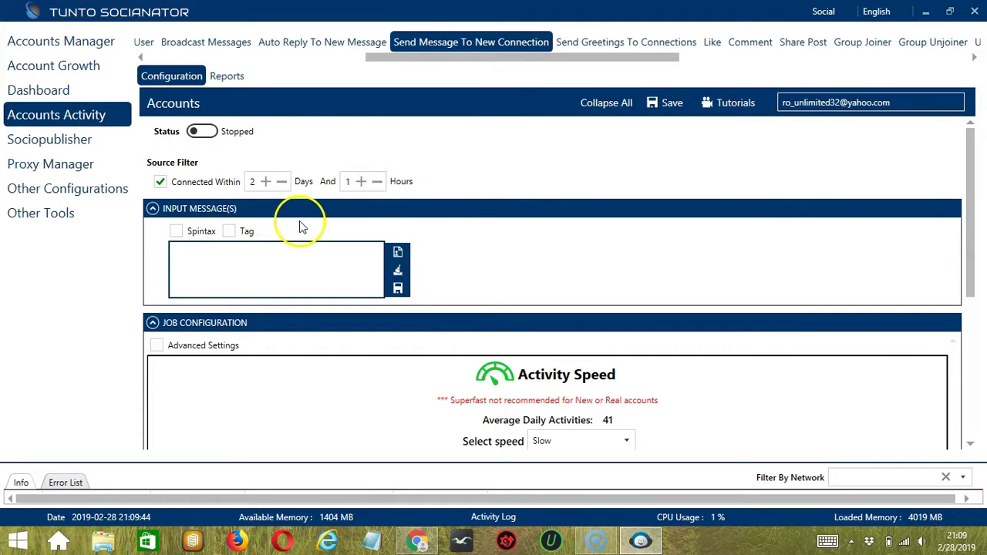
Enter the message "(Hey | Hello | Hi)" and enable Spintax for it
left_click(257, 259)
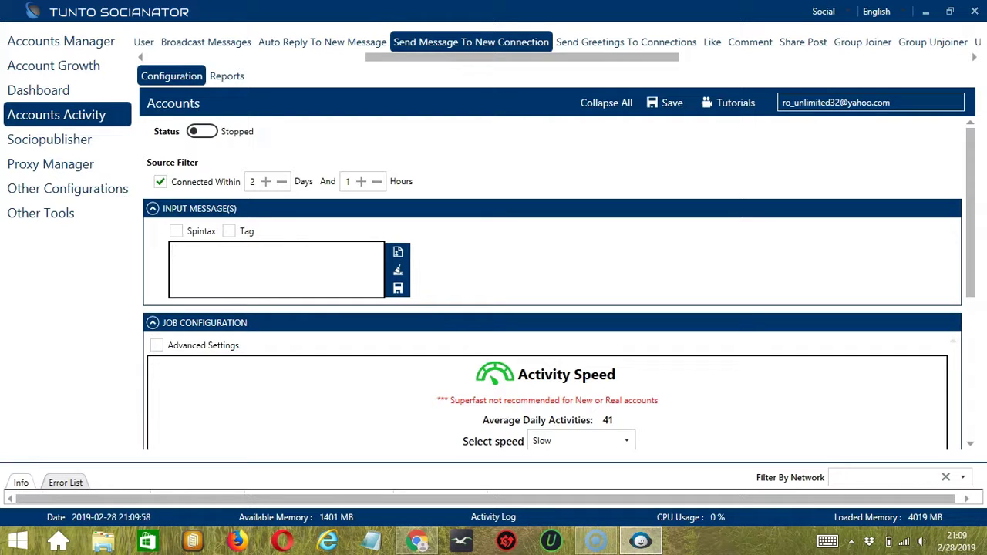
type("(Hey | Hello | Hi")
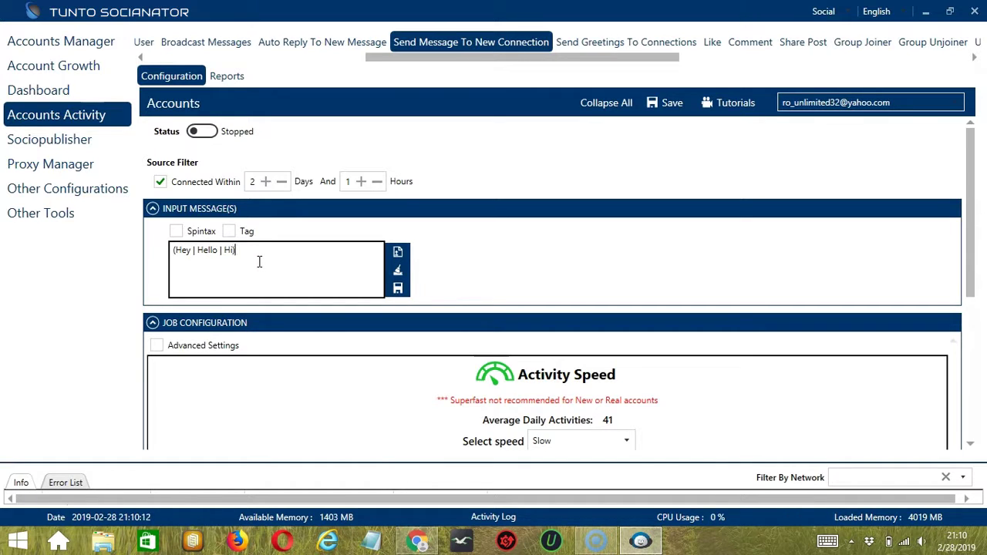
left_click(175, 231)
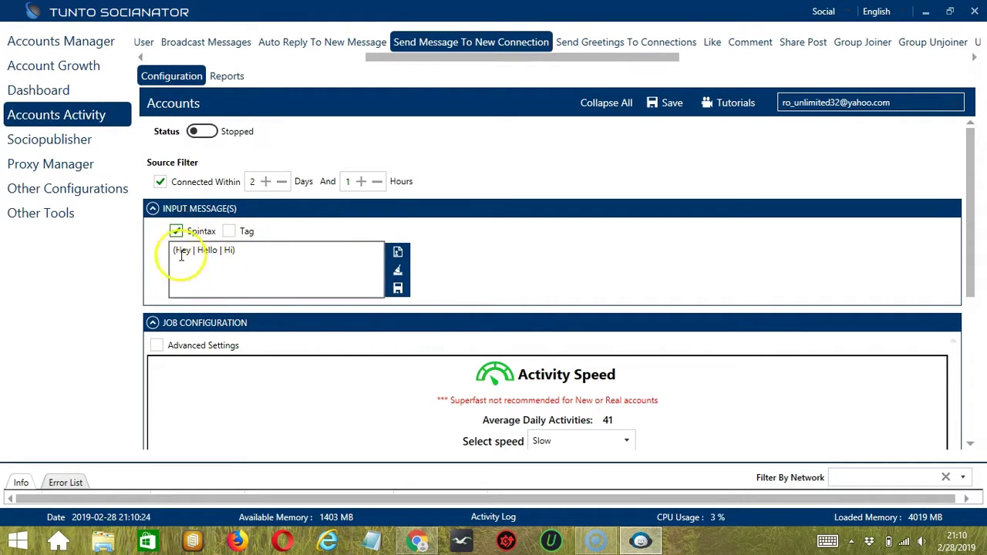
mouse_move(249, 233)
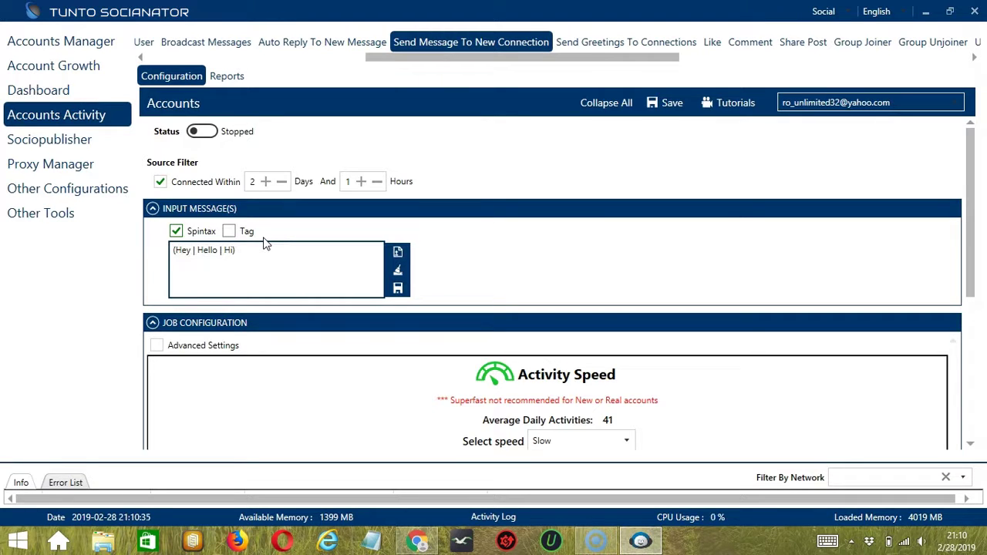
Clear the message text, import message.txt from the Desktop in its place and save the message
left_click(396, 270)
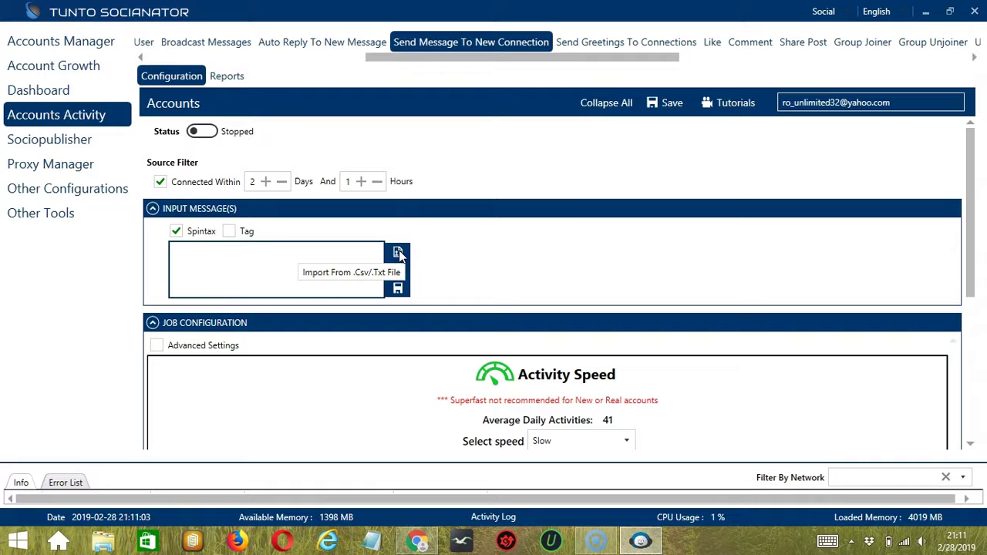
left_click(398, 254)
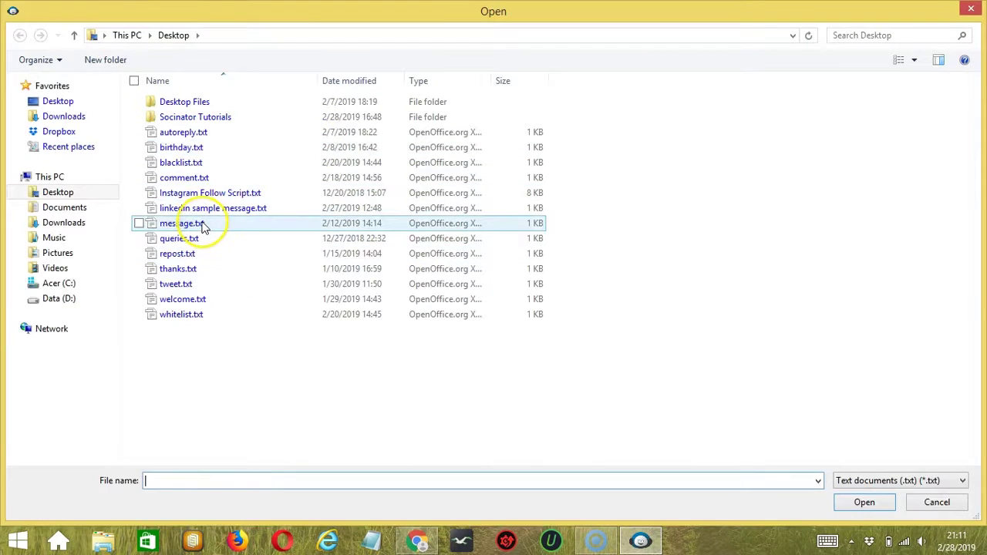
left_click(202, 223)
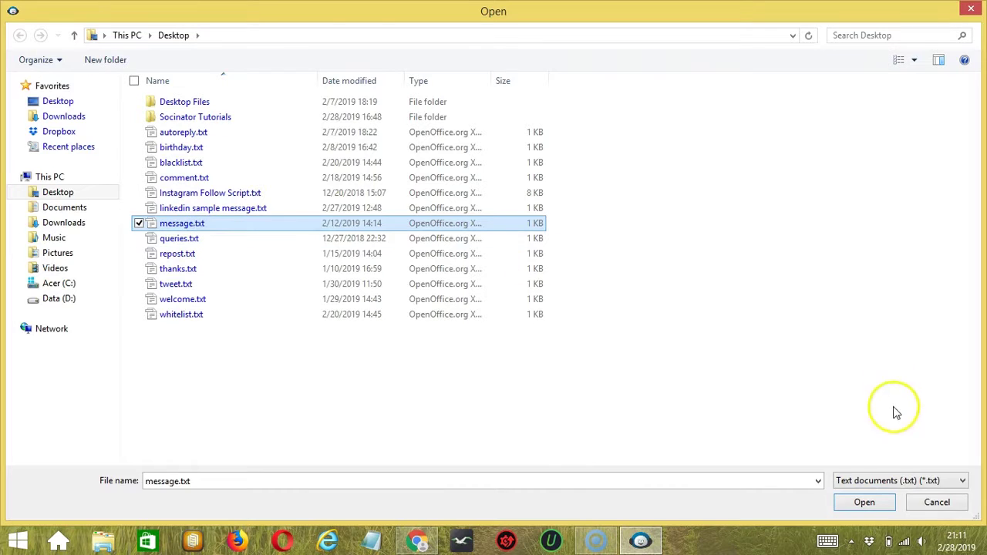
left_click(848, 503)
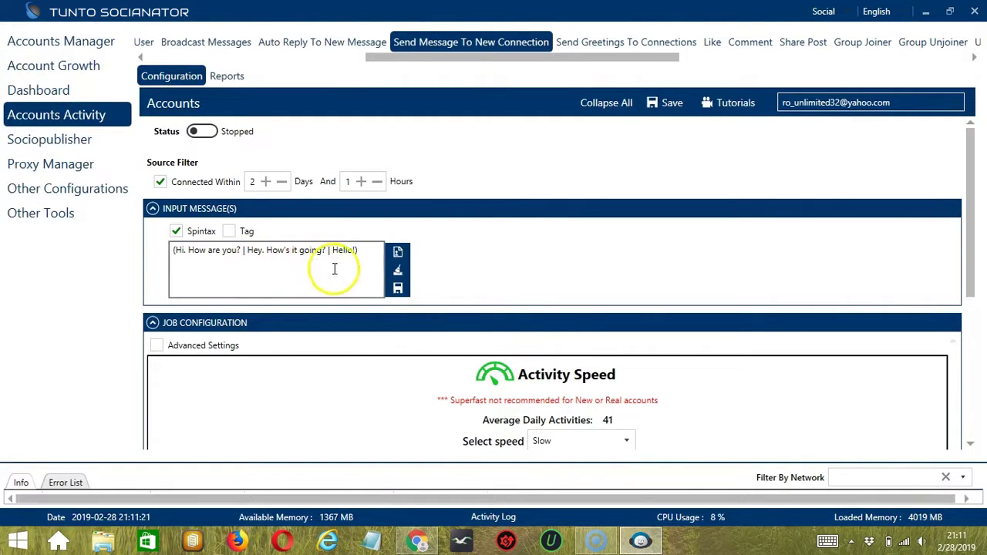
left_click(398, 289)
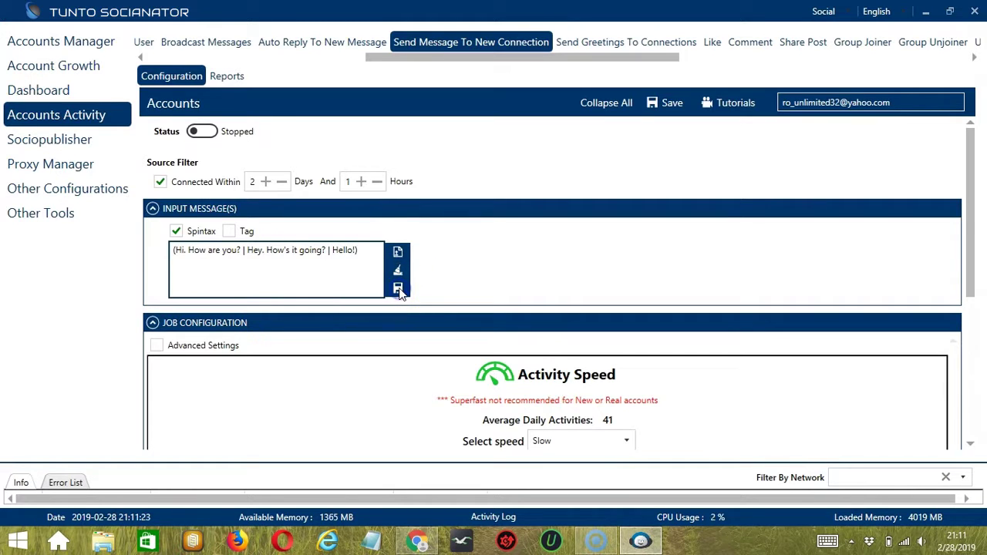
Try the Medium and Fast activity speeds in the job configuration and settle on Superfast
scroll(347, 216, "down", 3)
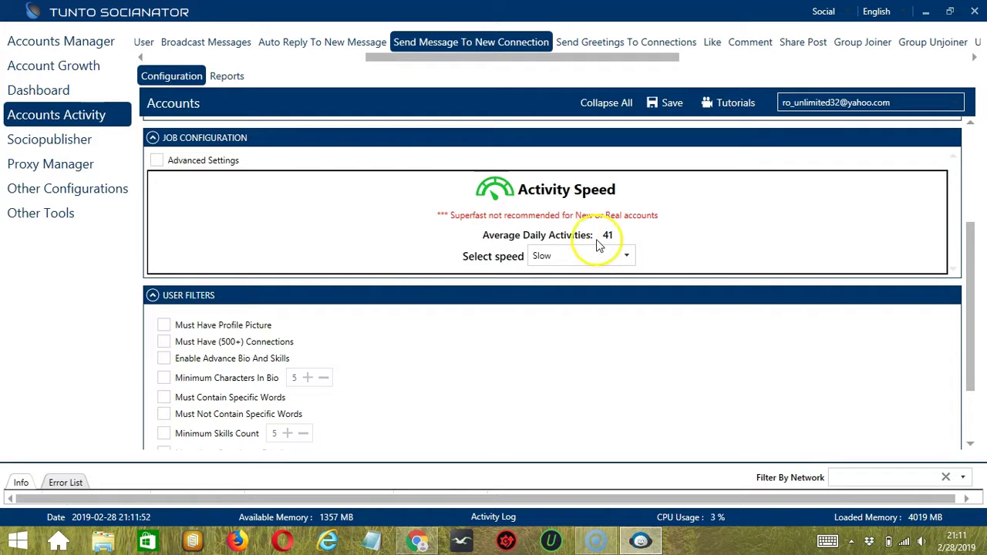
left_click(626, 257)
left_click(584, 290)
left_click(628, 256)
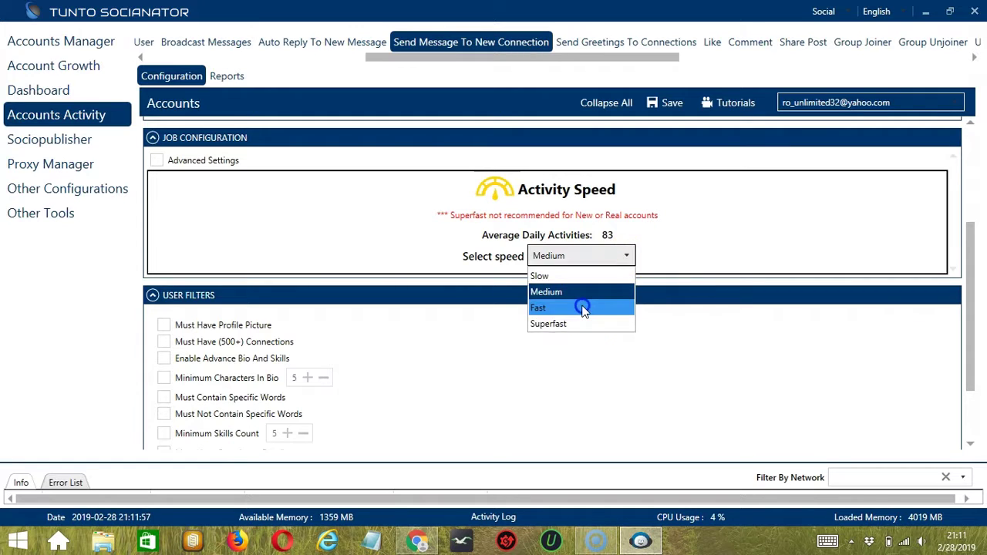
left_click(584, 308)
left_click(628, 255)
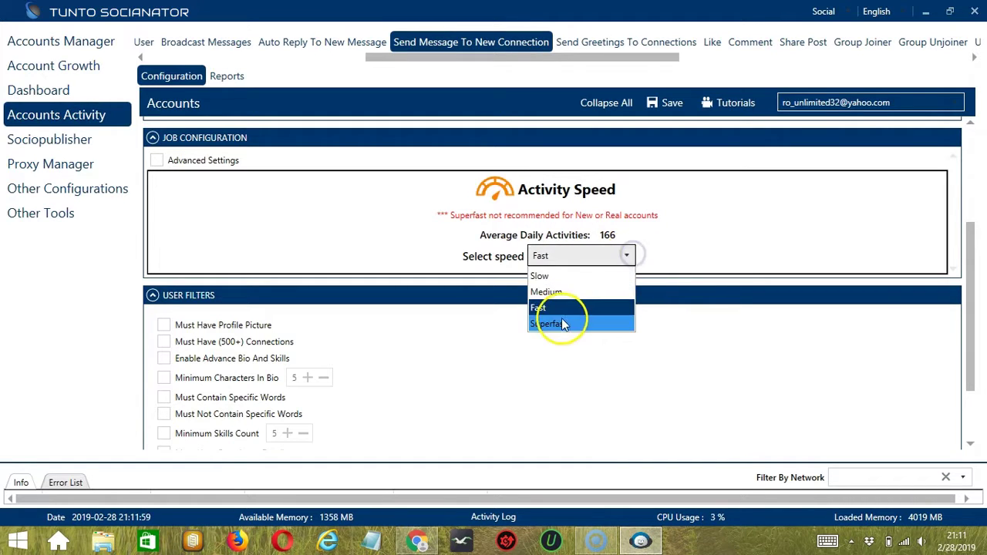
left_click(561, 324)
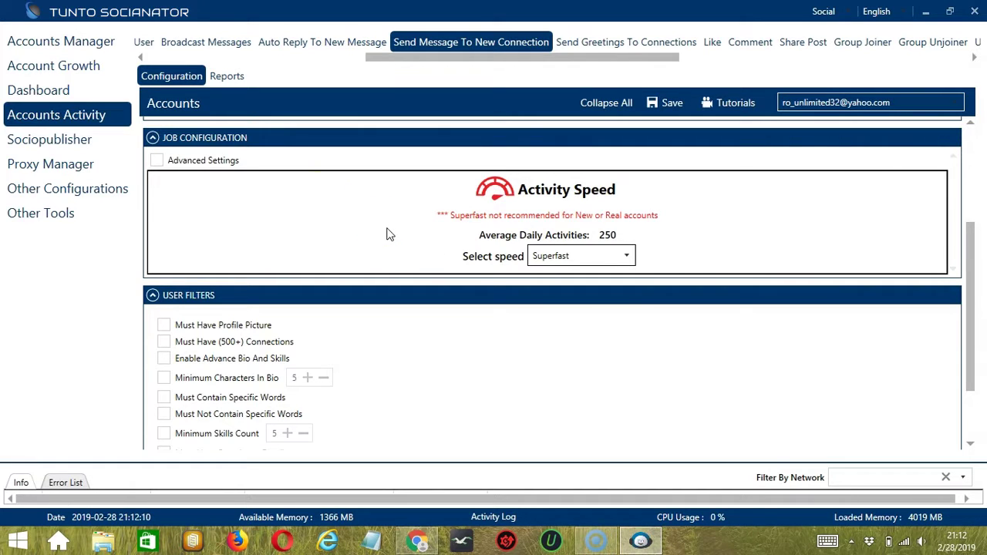
Enable the job's Advanced Settings, review the delays and message limits, and turn on the Increase Each Day option
left_click(157, 161)
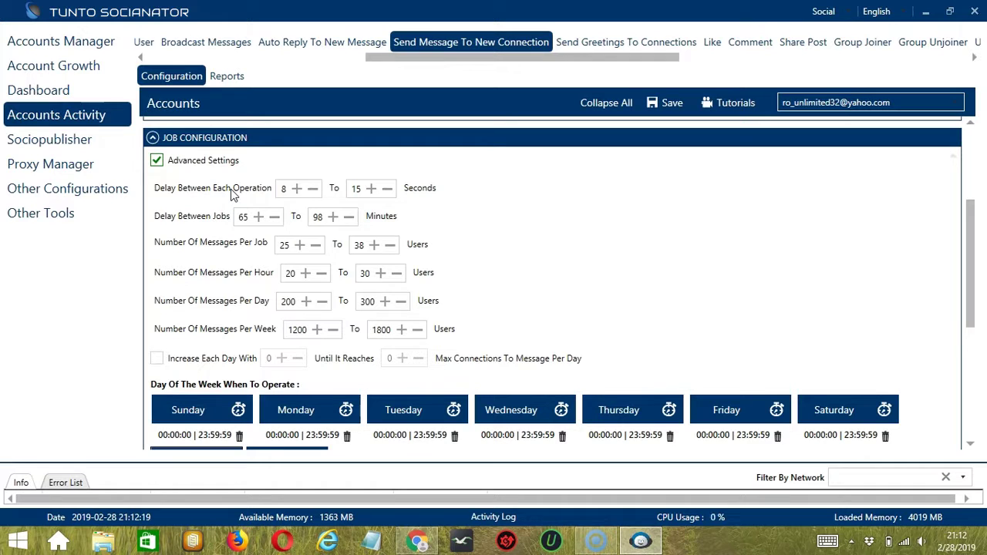
left_click(227, 196)
left_click(178, 220)
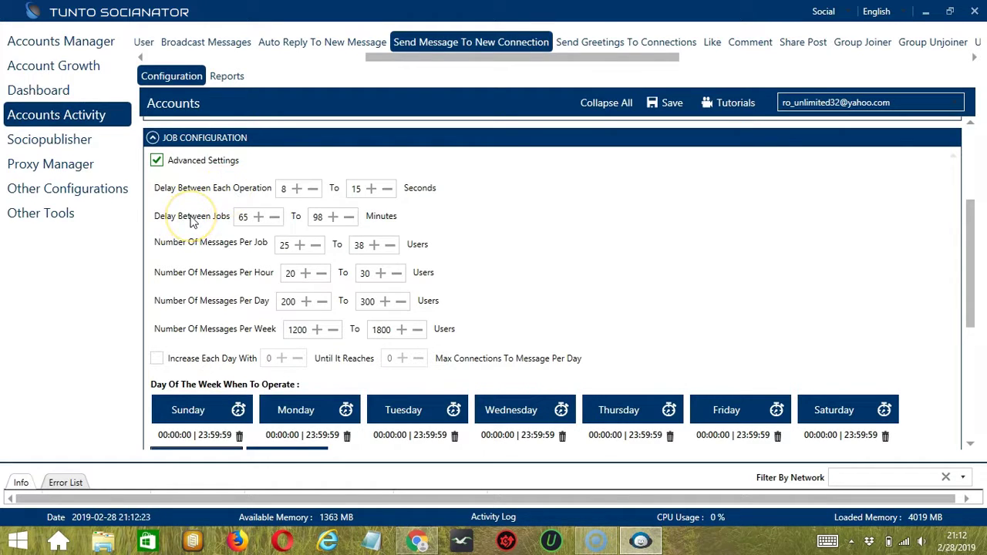
left_click(197, 224)
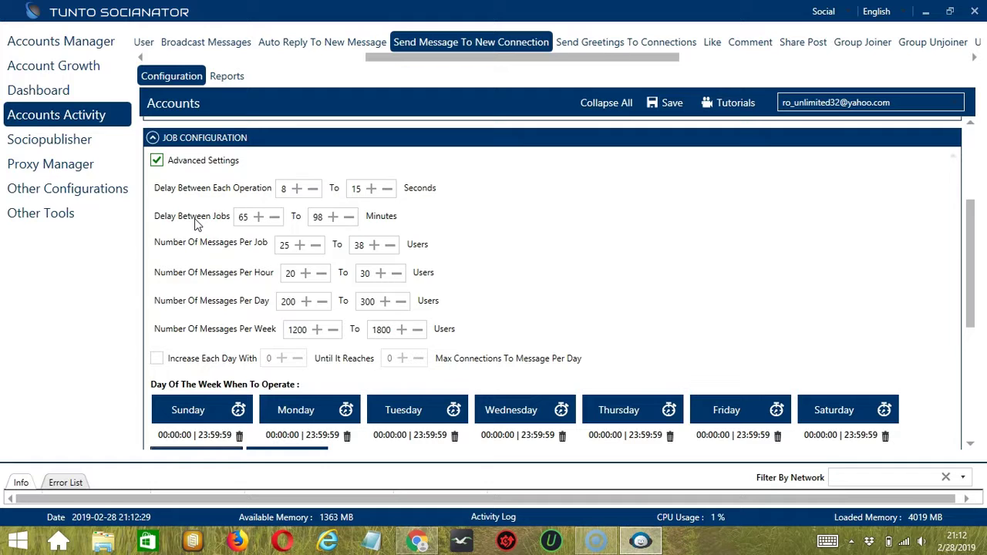
left_click(238, 247)
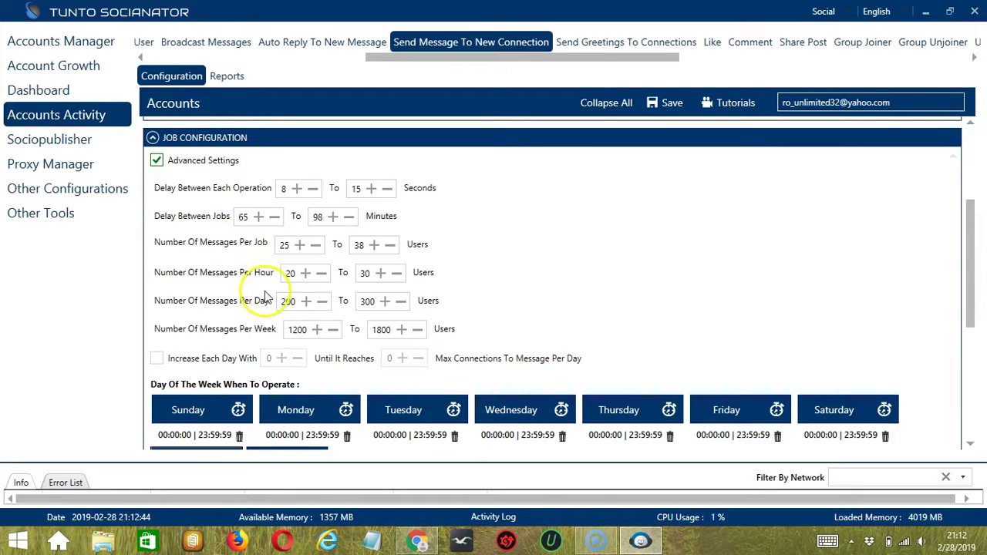
left_click(156, 359)
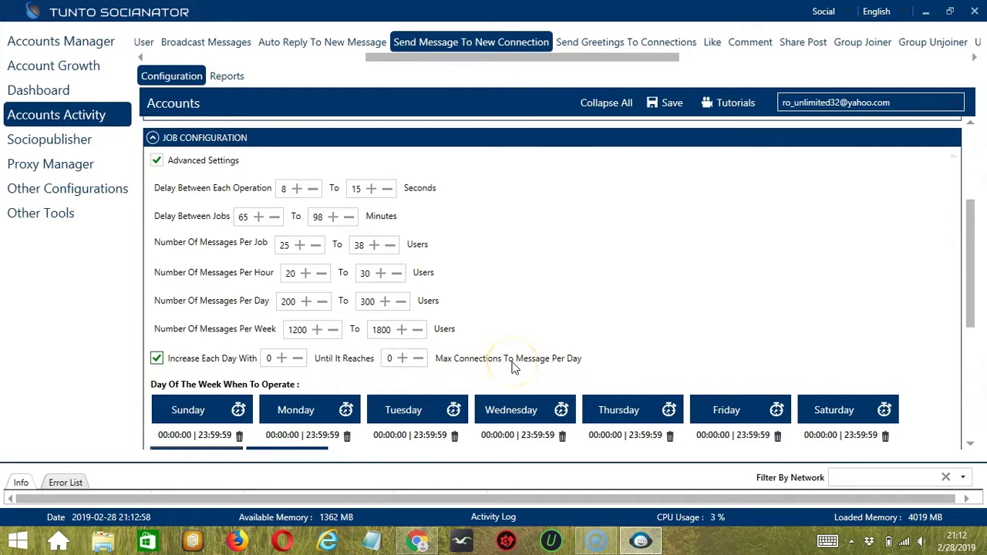
Replace Monday's operating time with an interval from 12:00:00 AM to 1:59:59 AM
scroll(513, 368, "down", 3)
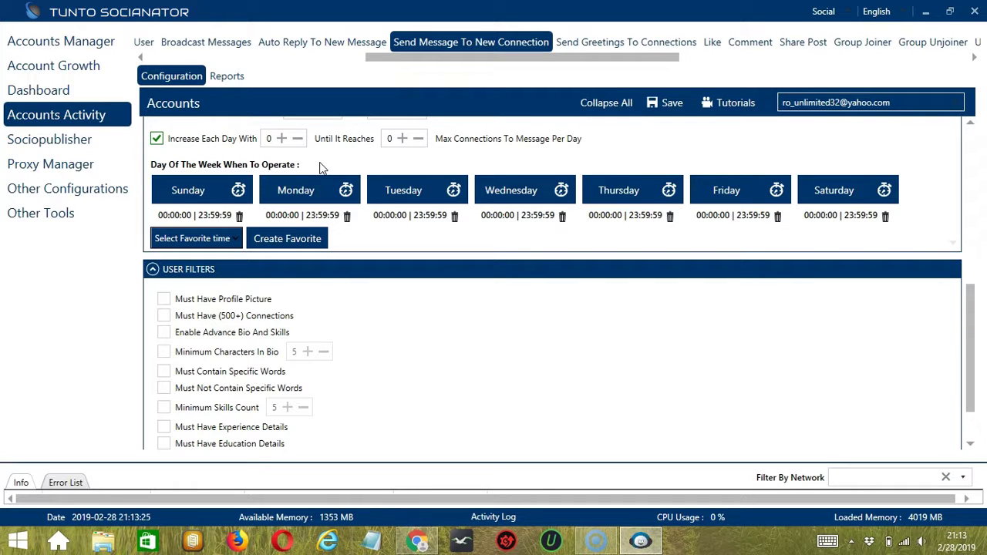
left_click(319, 189)
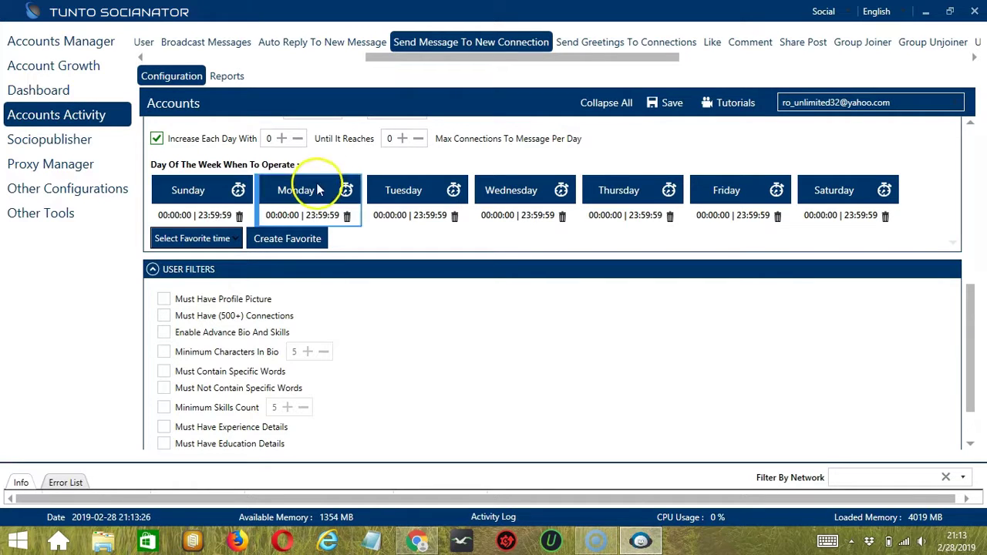
left_click(346, 217)
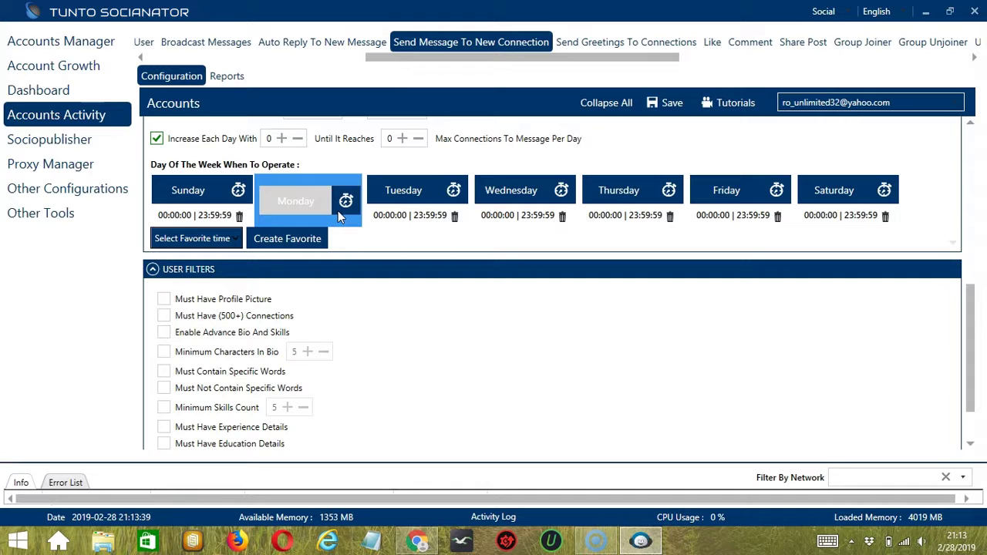
left_click(318, 200)
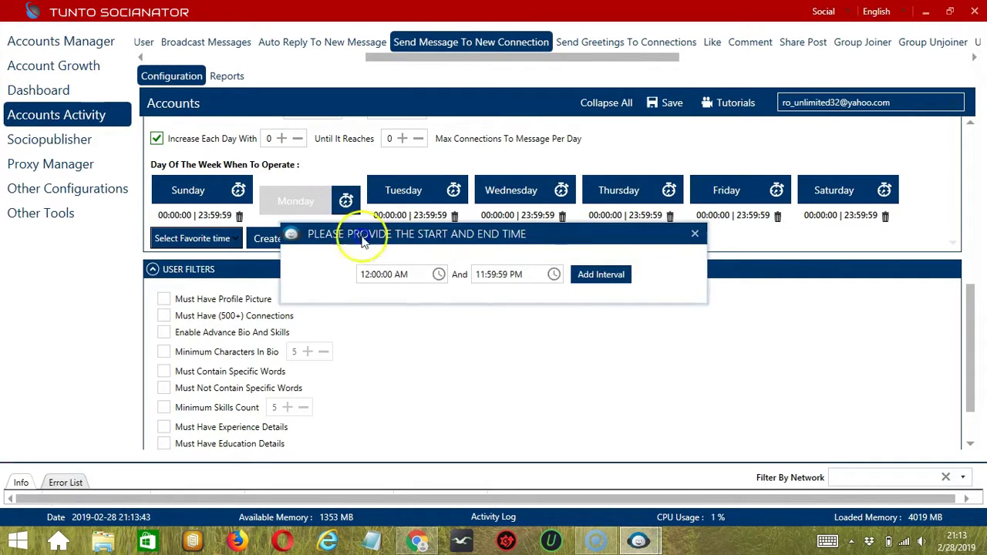
left_click(409, 276)
left_click(481, 278)
type("1:59:59")
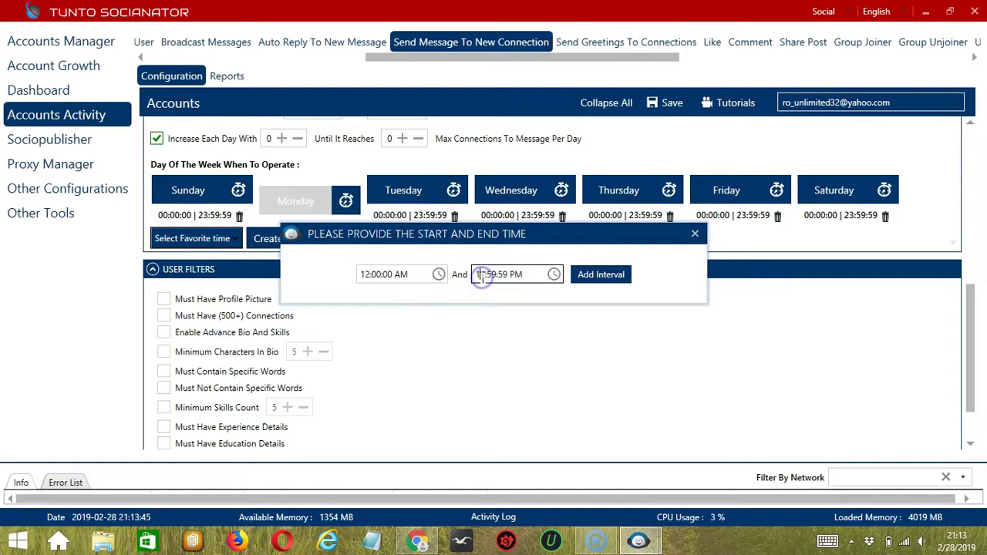
left_click(532, 278)
type("AM")
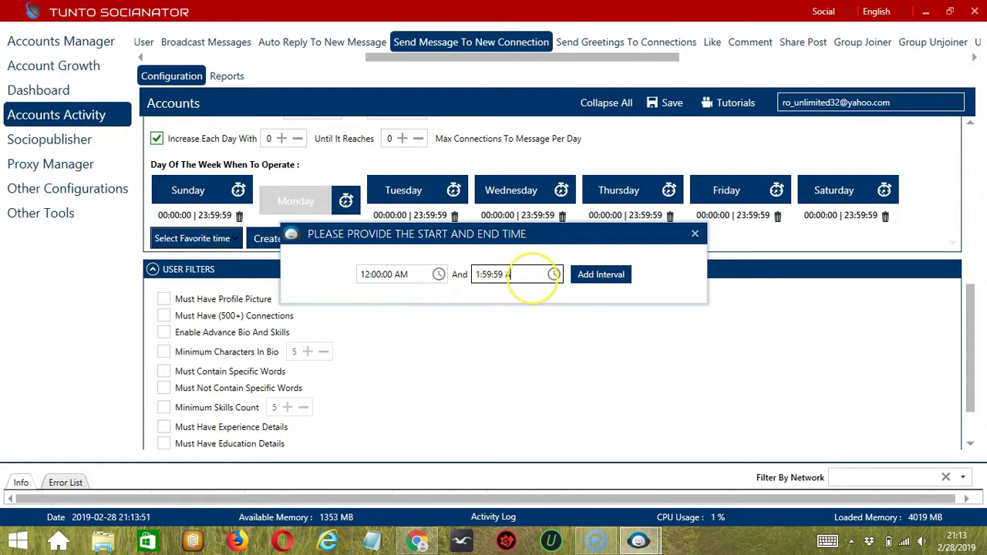
left_click(607, 275)
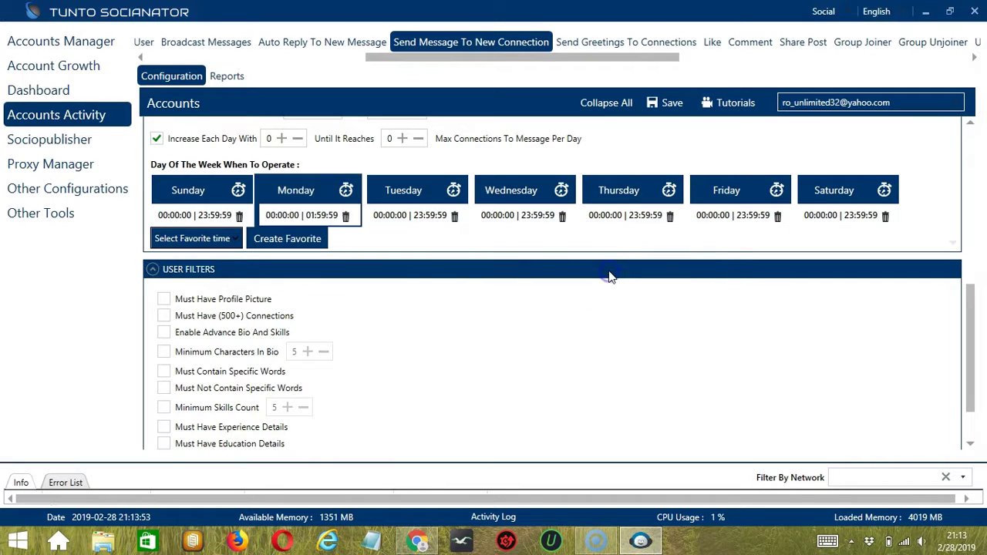
Add a second Monday interval from 2:00:00 AM to 11:59:59 PM
left_click(321, 193)
left_click(364, 274)
left_click(364, 273)
key("BackSpace")
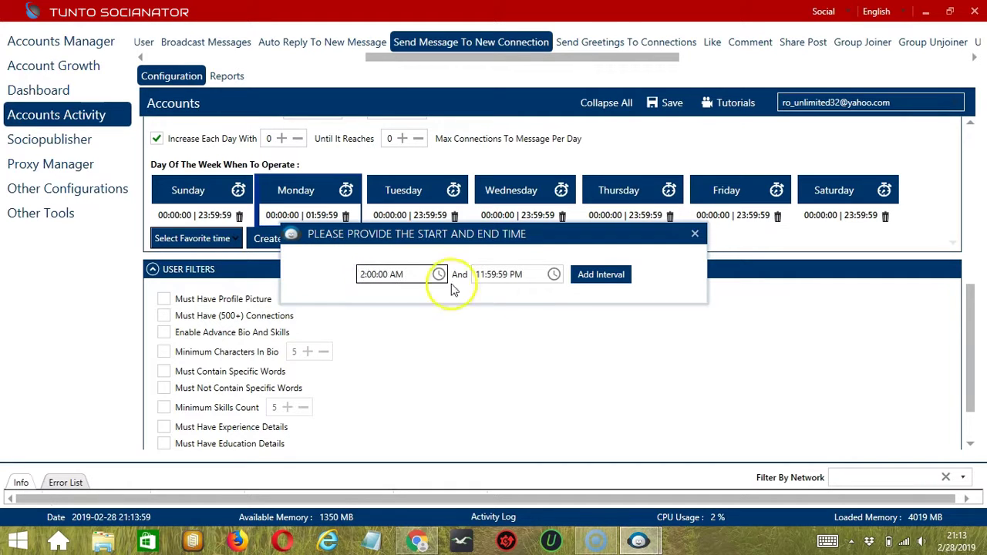
left_click(608, 275)
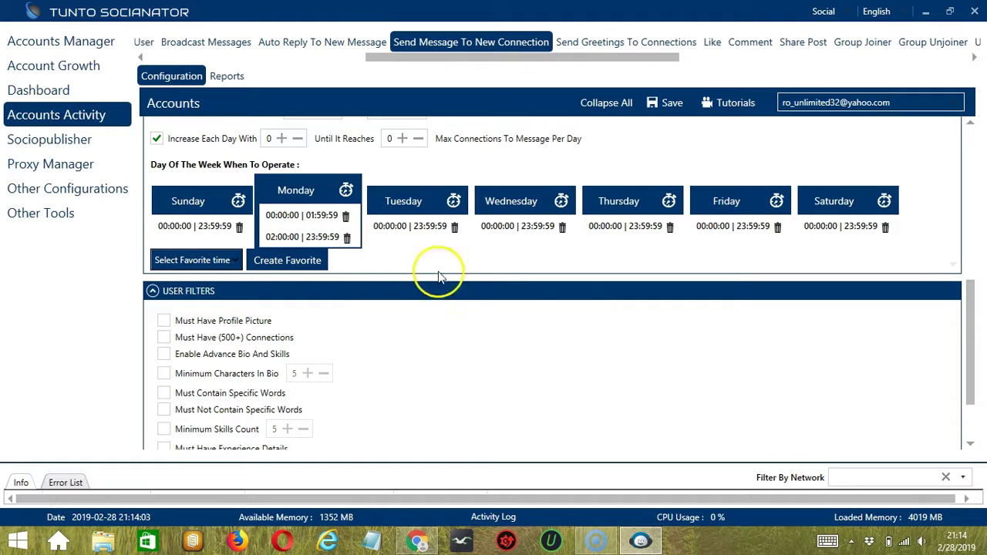
left_click(312, 222)
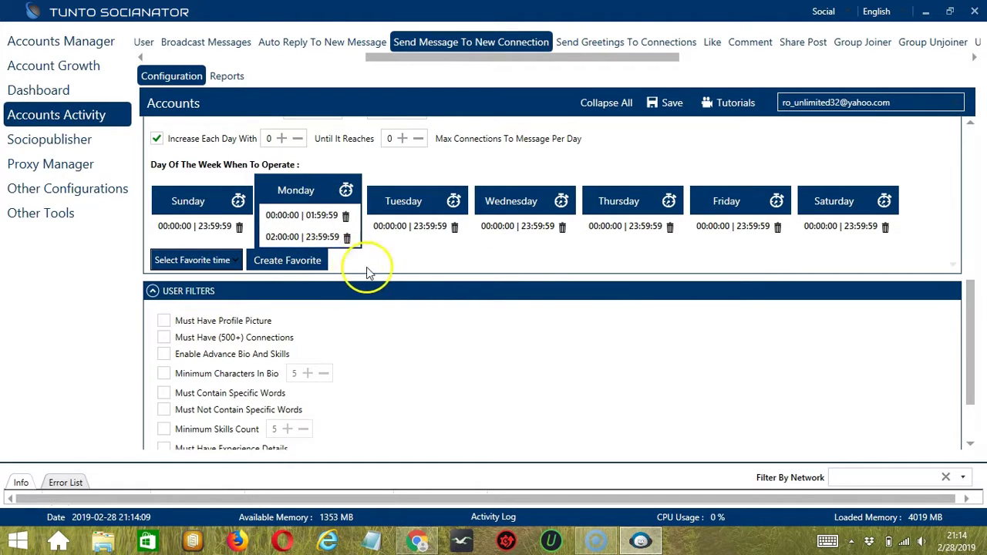
Save the weekly operating schedule as a favorite time named "LinkedIn Message New Connection"
left_click(319, 262)
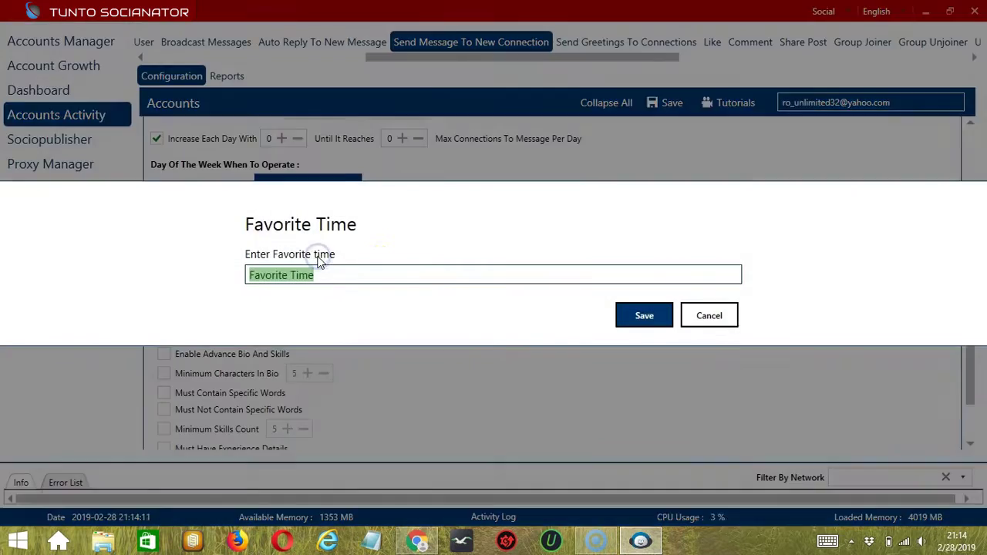
type("Linked")
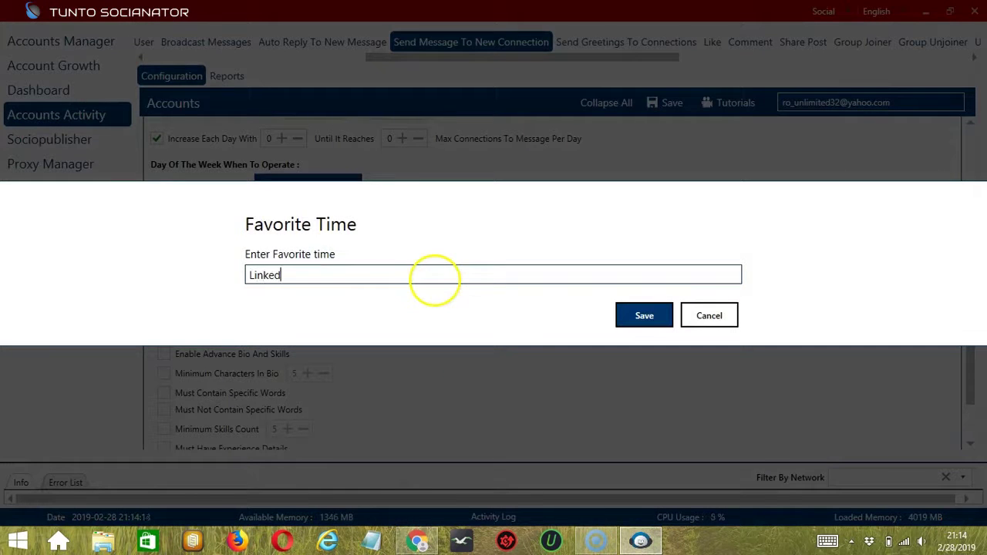
type("In Message")
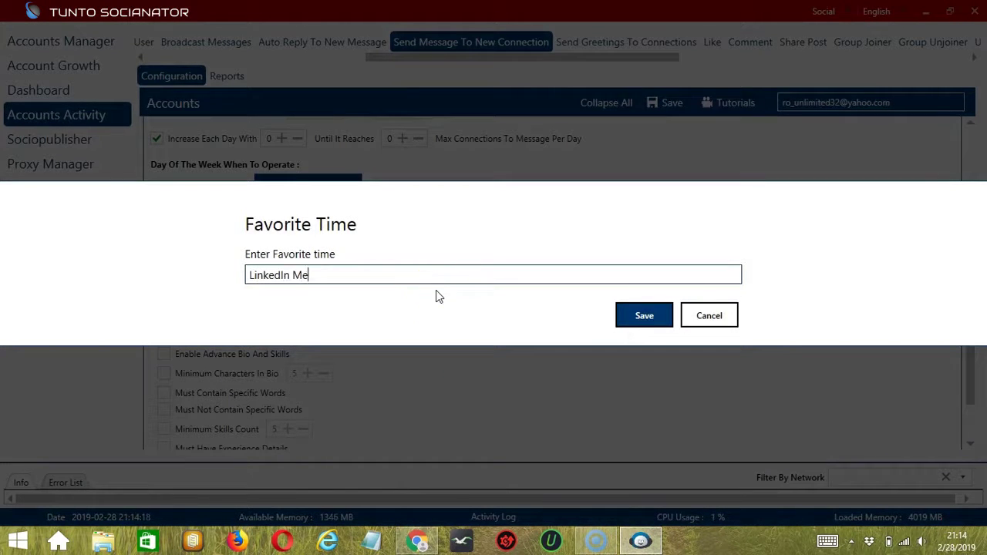
type(" New Connection")
left_click(656, 315)
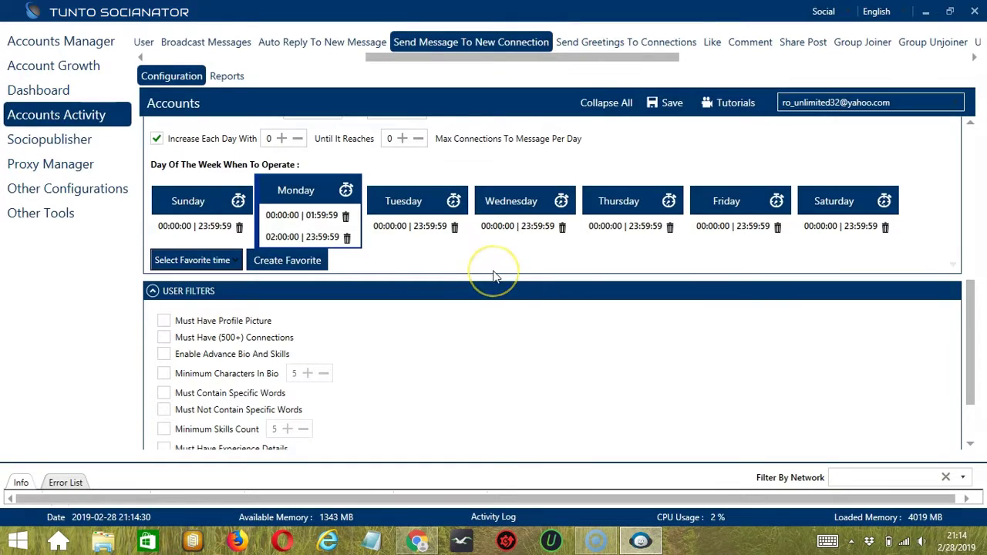
Apply the saved favorite time "LinkedIn Message New Connection" to the operating schedule
left_click(236, 260)
scroll(120, 382, "down", 5)
scroll(119, 381, "down", 3)
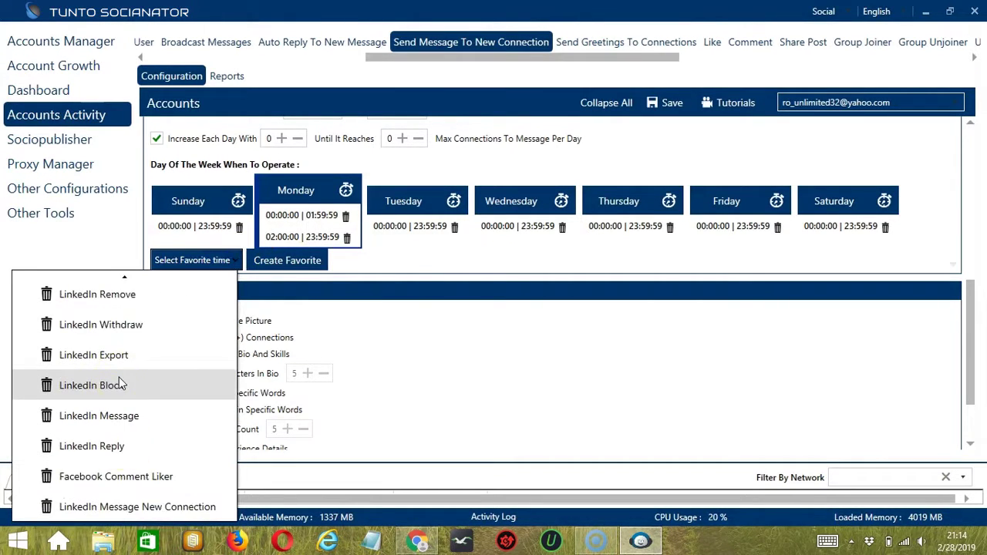
left_click(199, 500)
Enable the user filters Must Have Profile Picture, Must Have (500+) Connections, Enable Advance Bio And Skills, and Minimum Characters In Bio
scroll(342, 242, "down", 2)
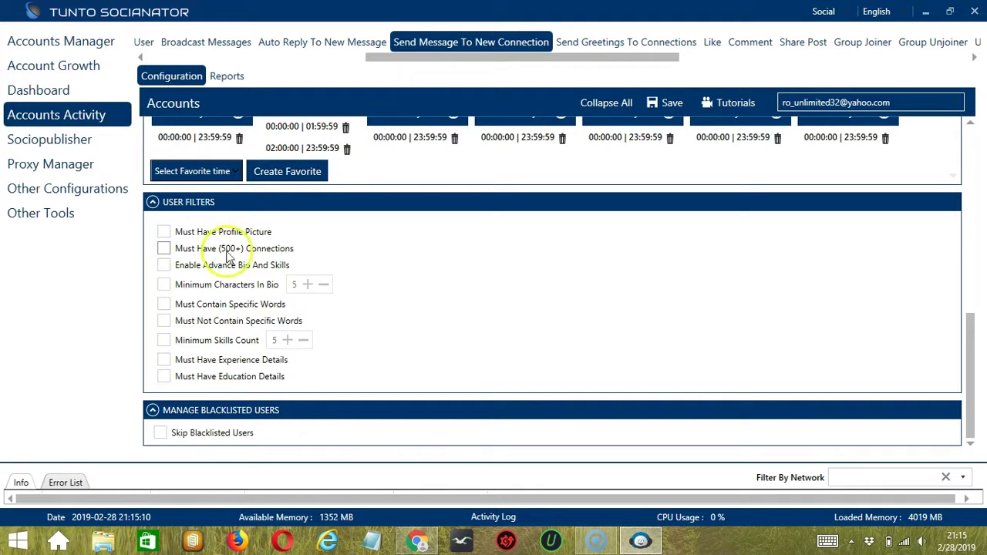
left_click(163, 232)
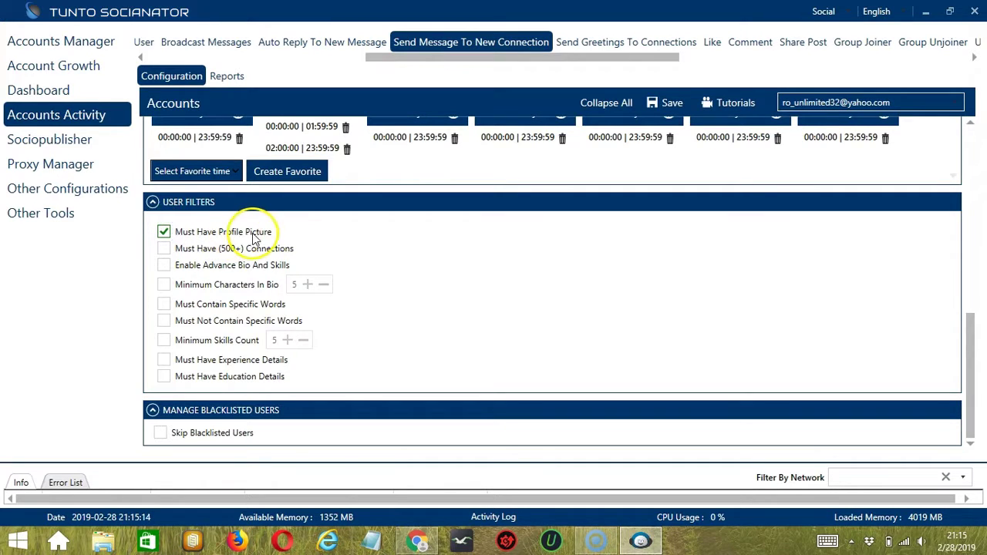
left_click(163, 249)
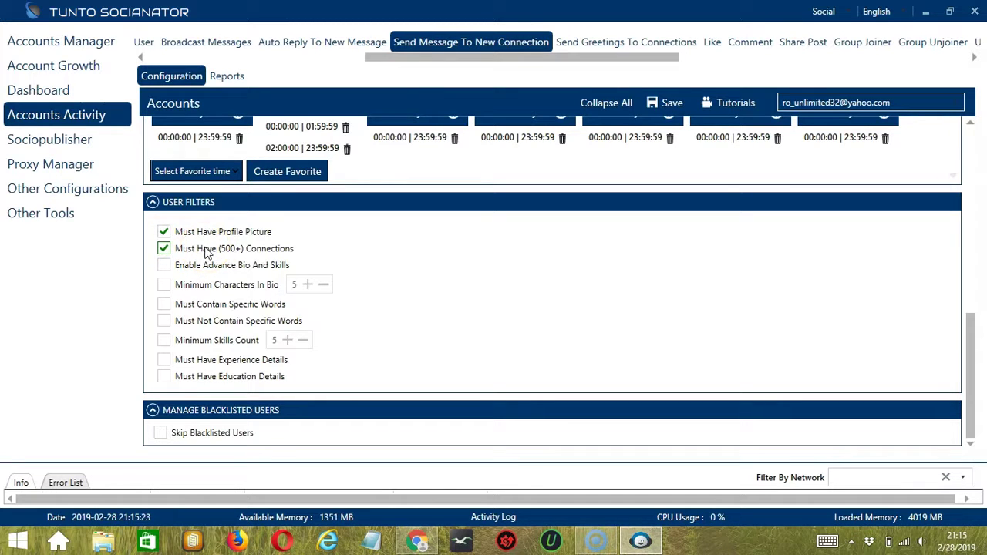
left_click(168, 266)
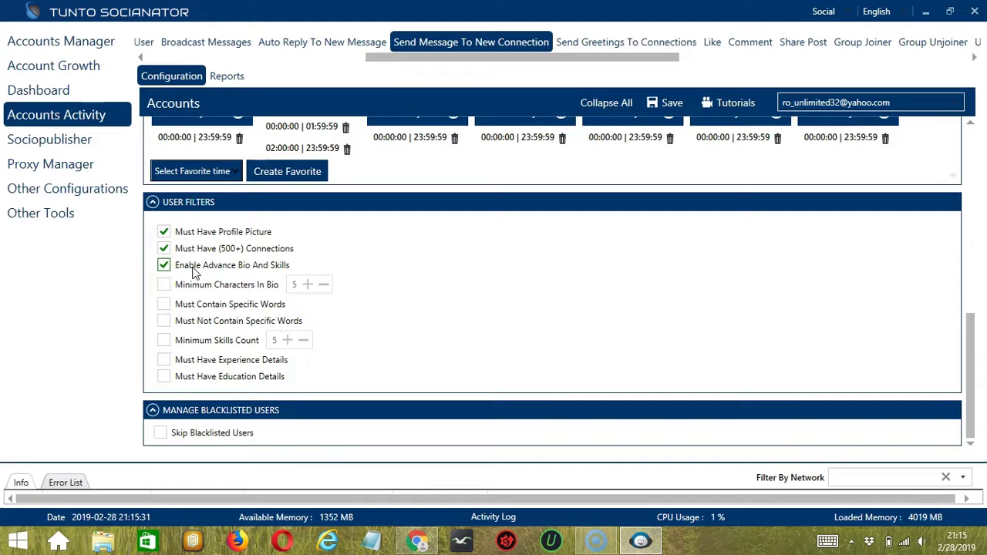
left_click(164, 285)
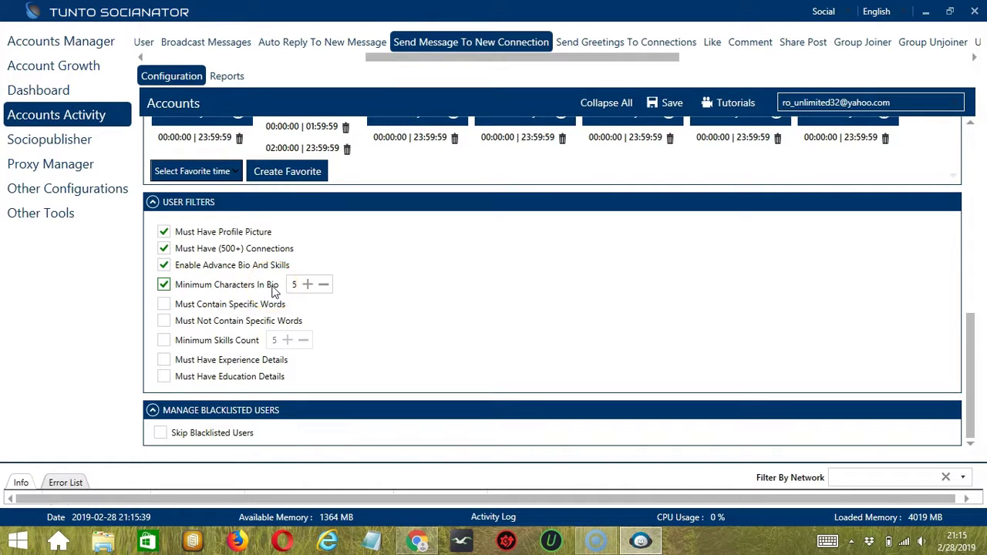
Try the Must Contain Specific Words filter with the word "expert", and turn the filter off again
left_click(164, 305)
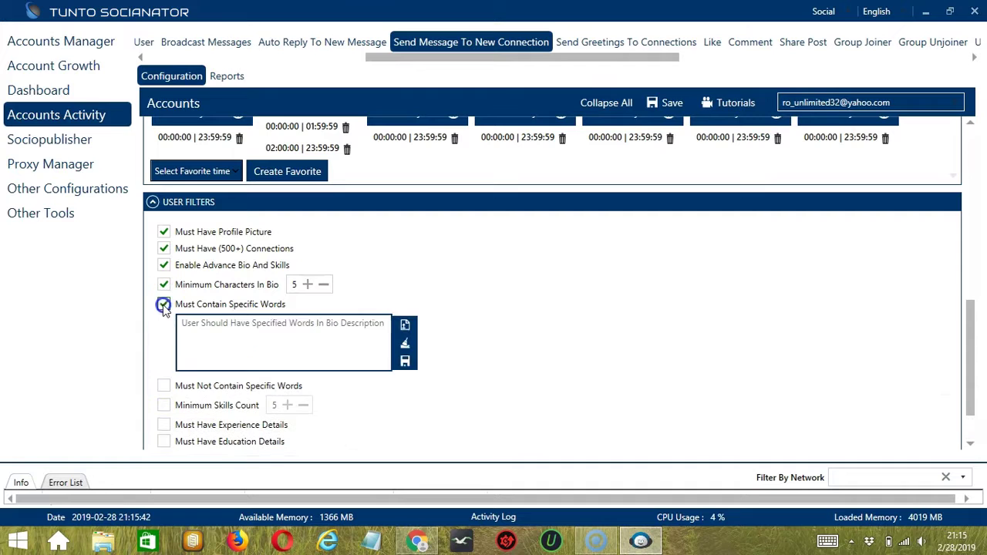
left_click(246, 333)
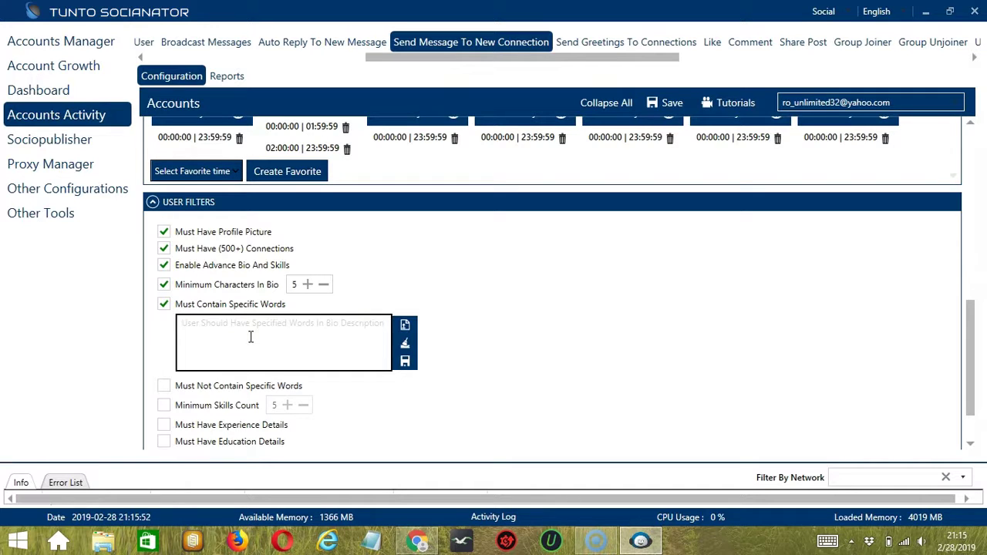
type("e")
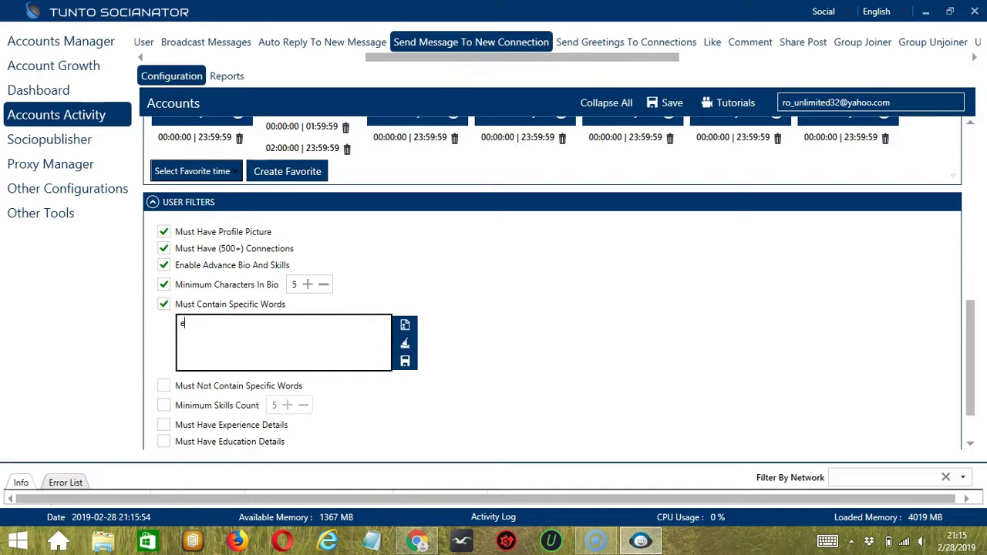
type("xpert")
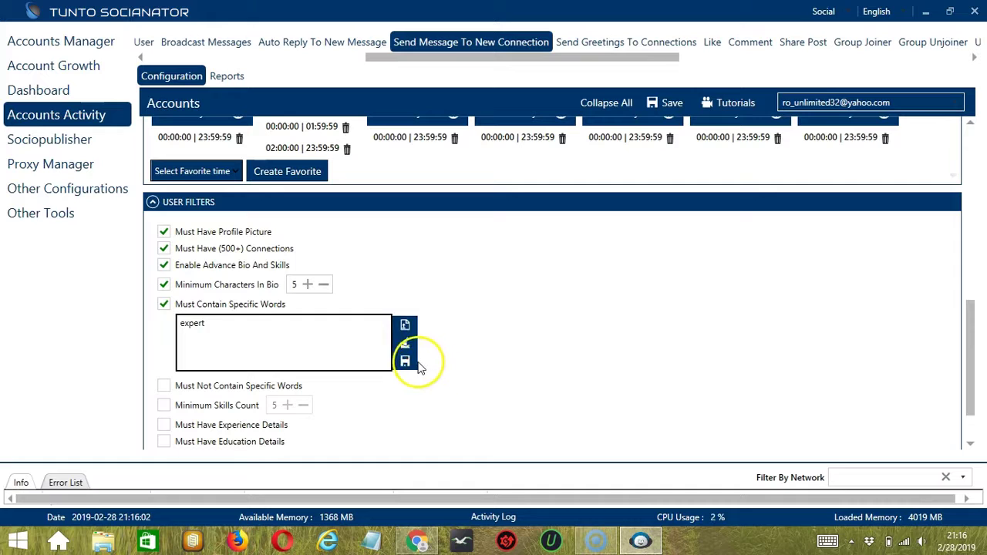
left_click(210, 304)
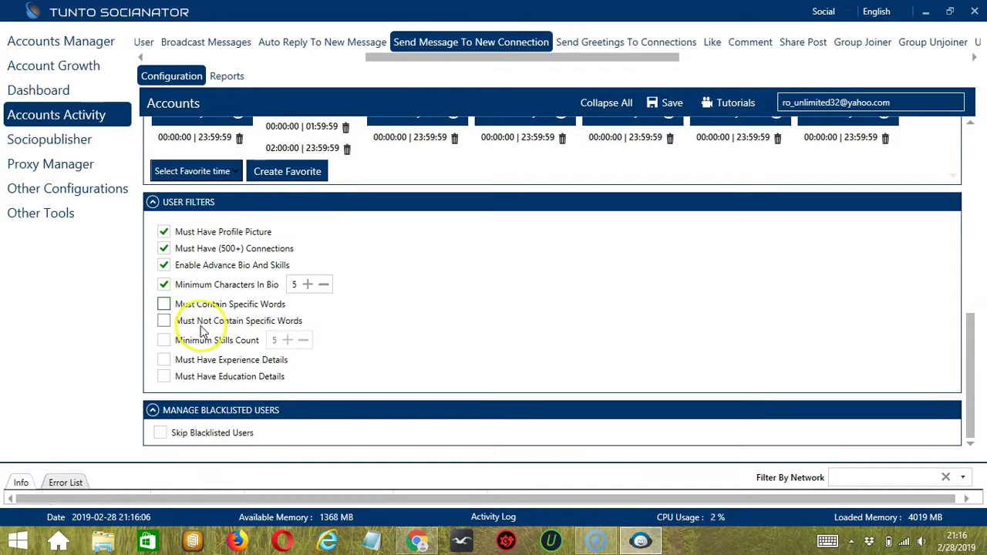
Try the Must Not Contain Specific Words filter with the phrase "fresh graduate", and turn it off again
left_click(163, 320)
left_click(292, 353)
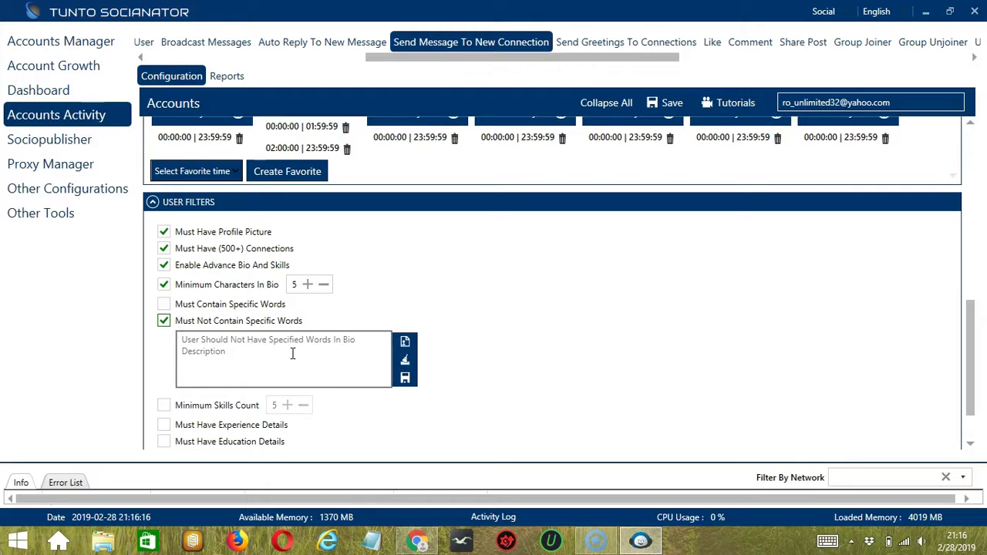
left_click(262, 352)
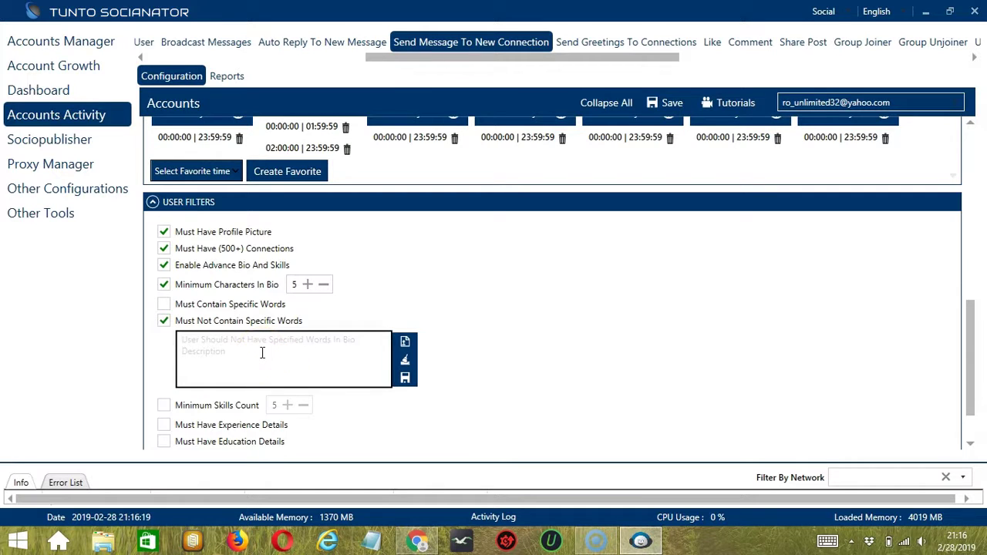
type("fresh graduate")
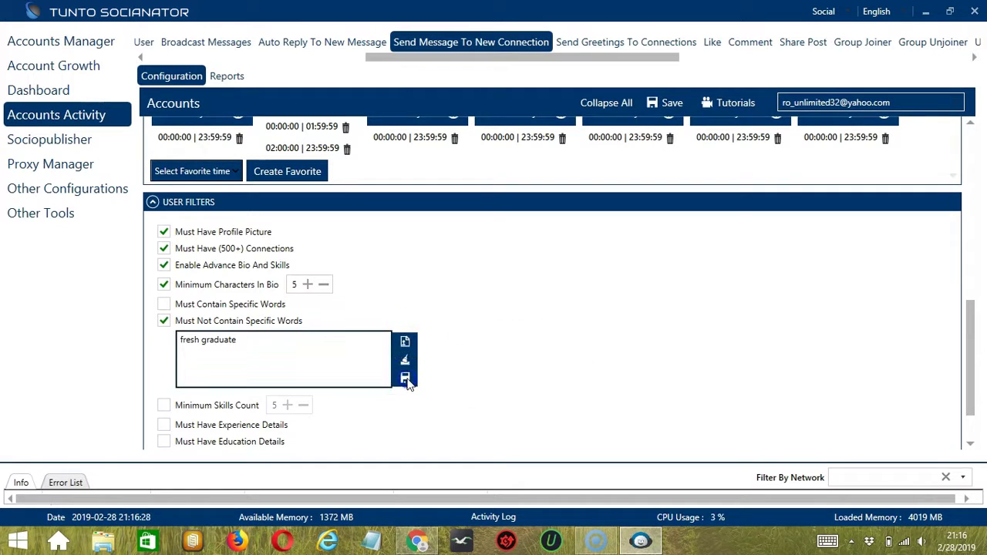
left_click(164, 320)
Enable the Minimum Skills Count, Must Have Experience Details and Must Have Education Details user filters
left_click(165, 341)
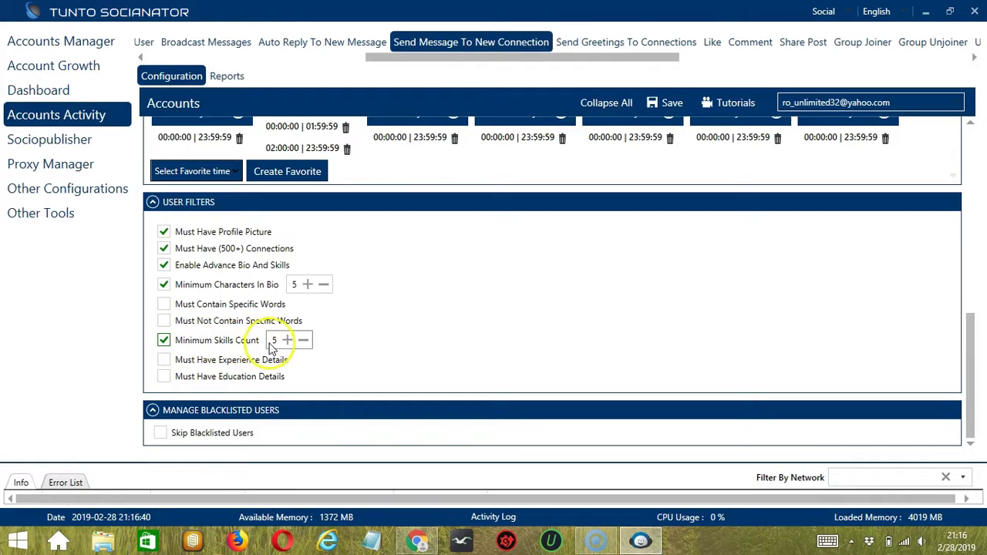
left_click(165, 359)
left_click(164, 376)
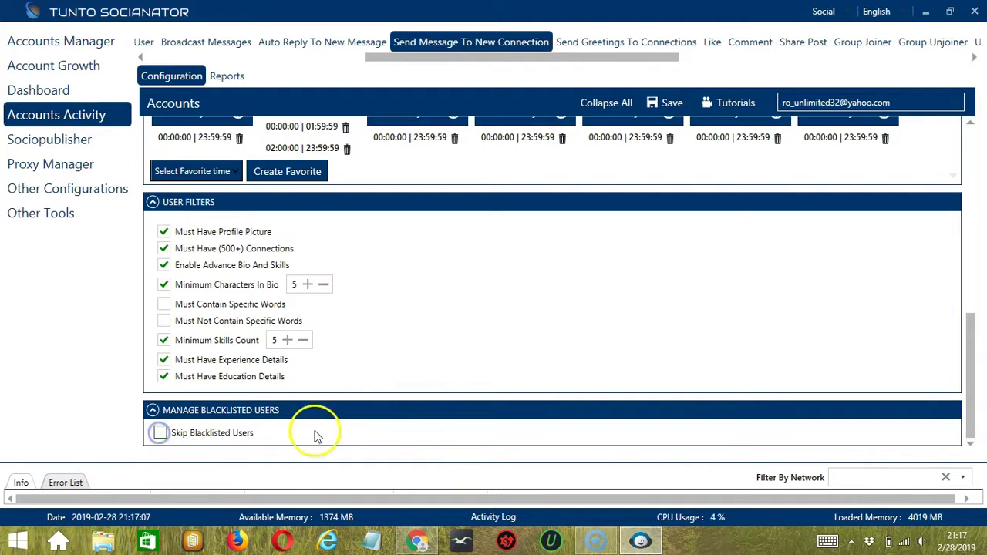
Set the activity to skip blacklisted users from the Private Blacklist
left_click(159, 434)
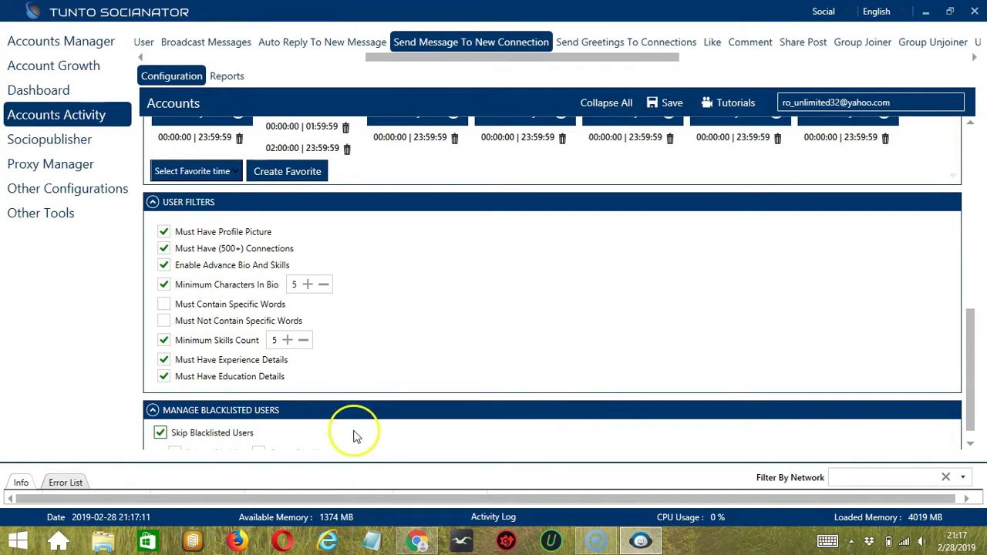
left_click(969, 442)
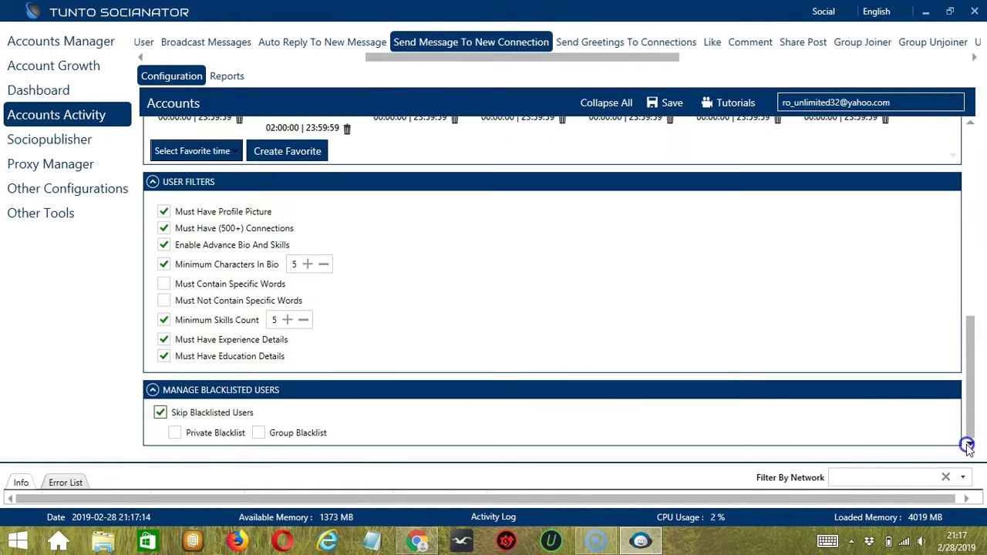
left_click(175, 434)
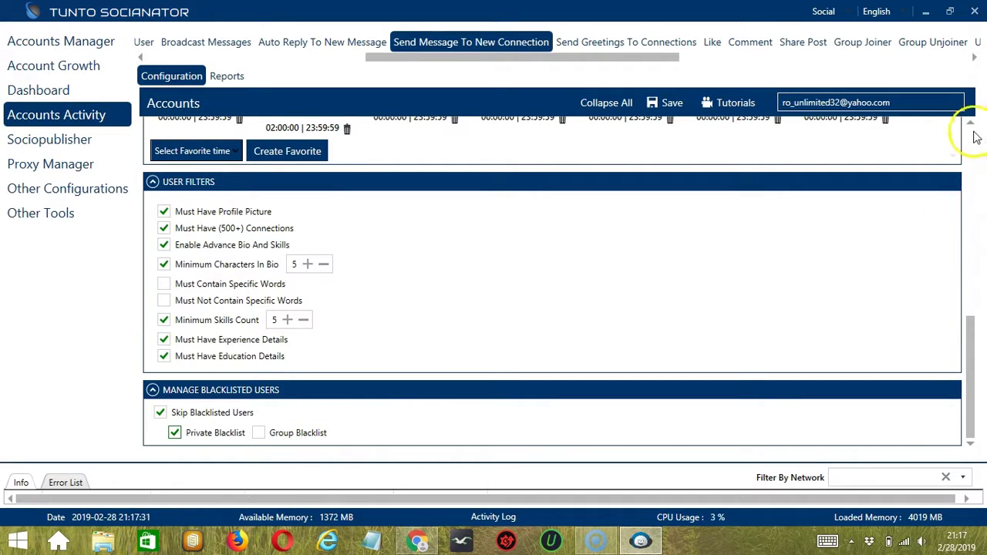
Save the Send Message To New Connection configuration and switch the activity's status to Active
scroll(976, 136, "up", 10)
left_click(672, 103)
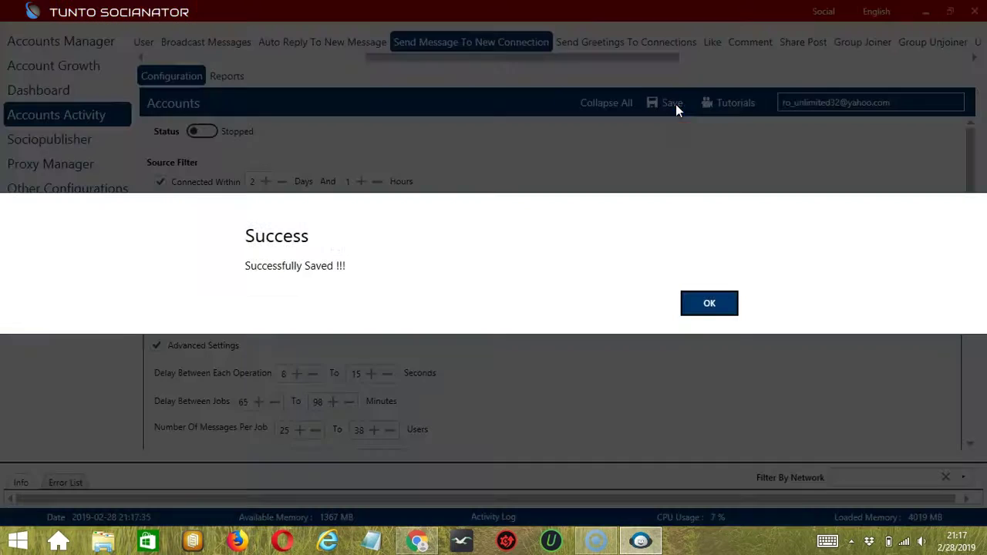
left_click(696, 300)
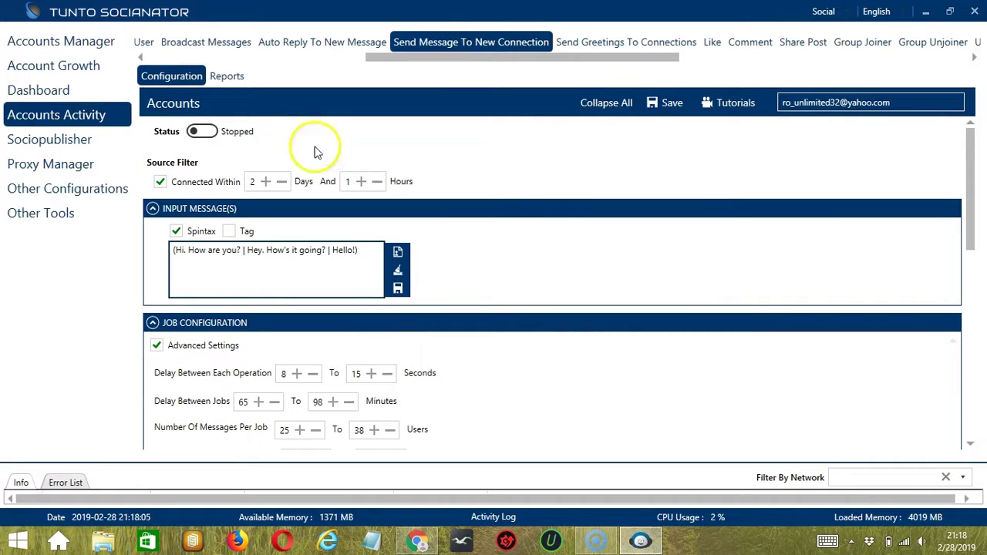
left_click(202, 133)
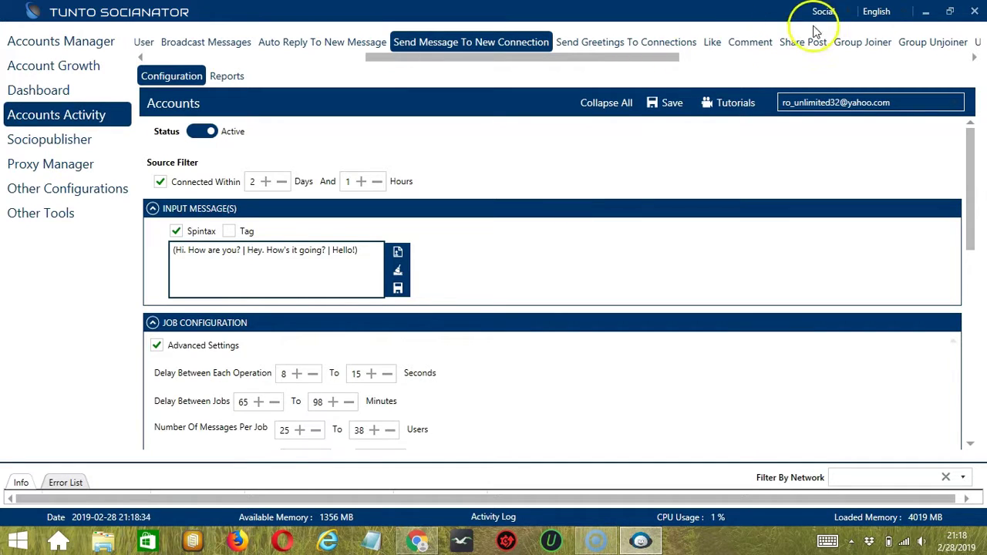
Switch to the LinkedIn network and open the Messenger campaign setup for Send Message To New Connection
left_click(849, 12)
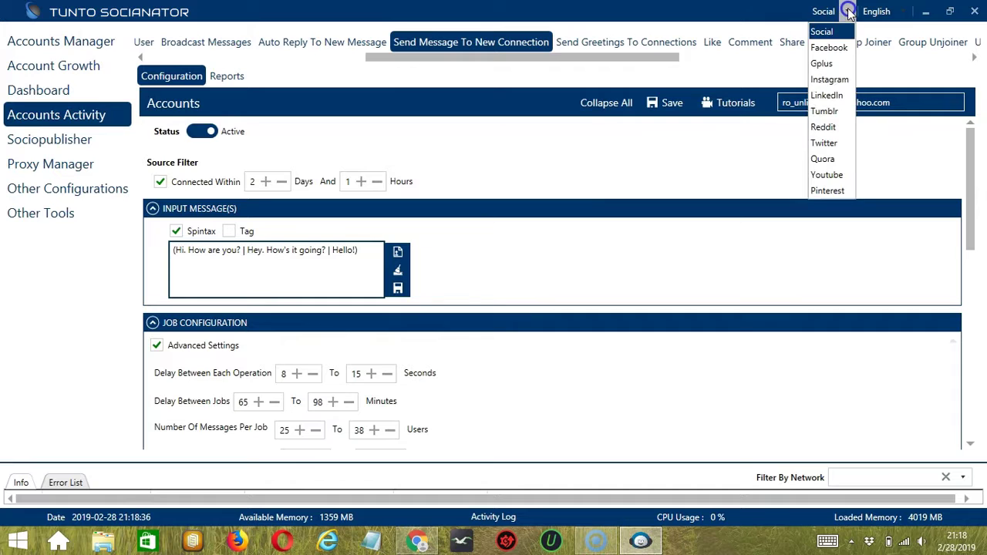
left_click(832, 95)
left_click(483, 179)
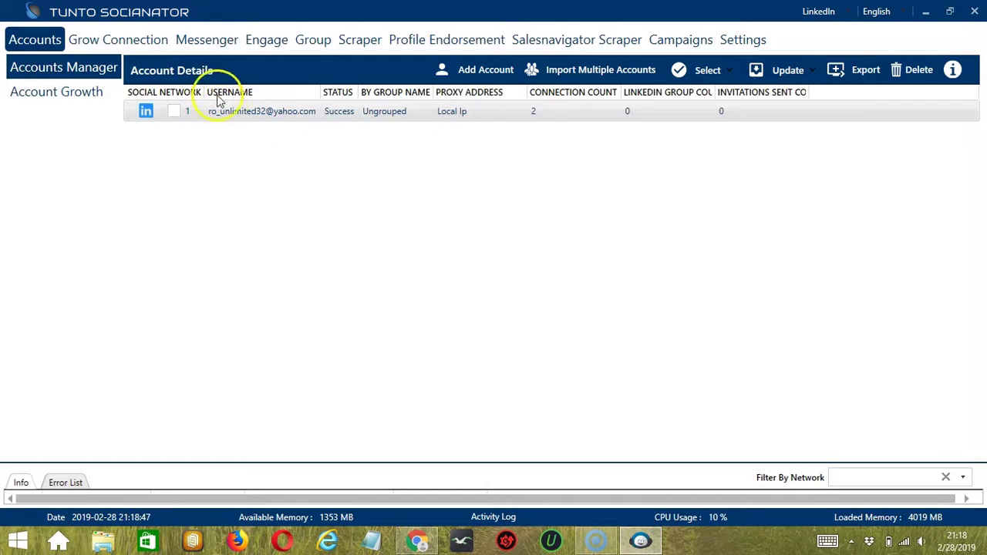
left_click(205, 44)
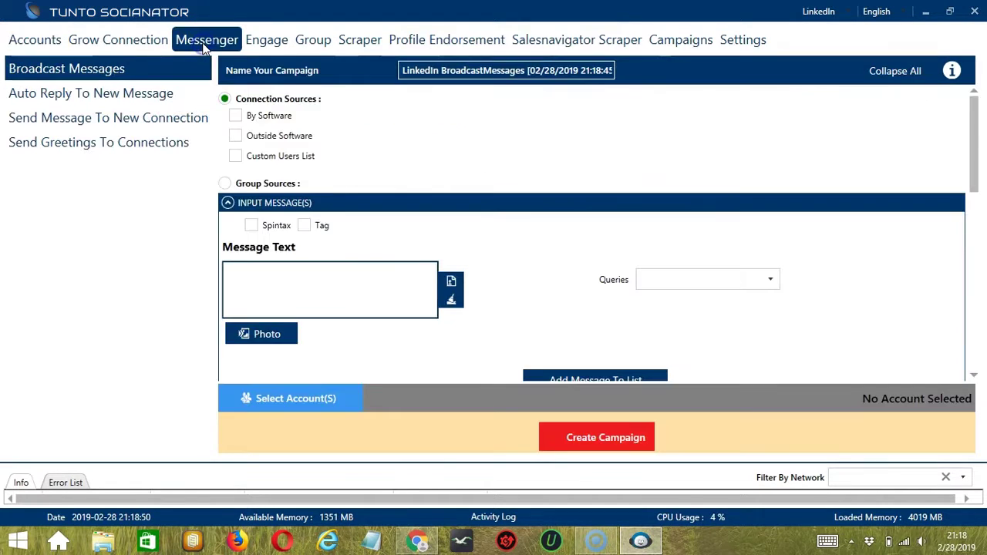
left_click(114, 125)
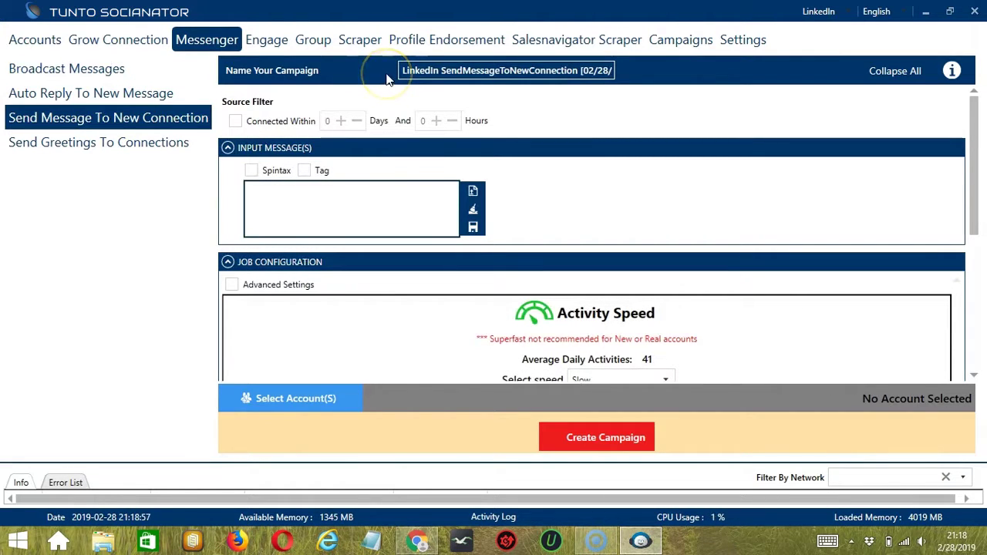
Keep the default campaign name and enable the source filter for people connected within 1 day and 1 hour
left_click(463, 71)
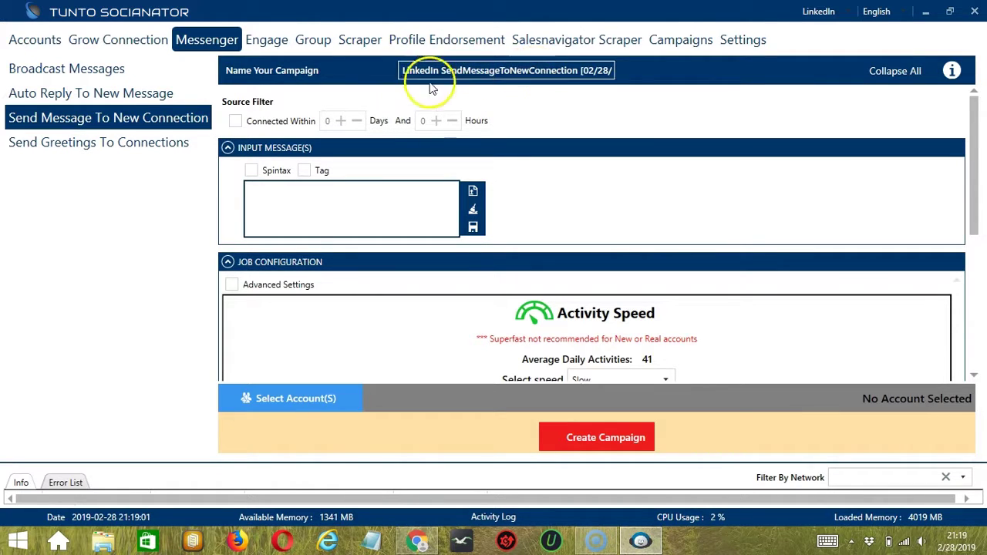
left_click(232, 122)
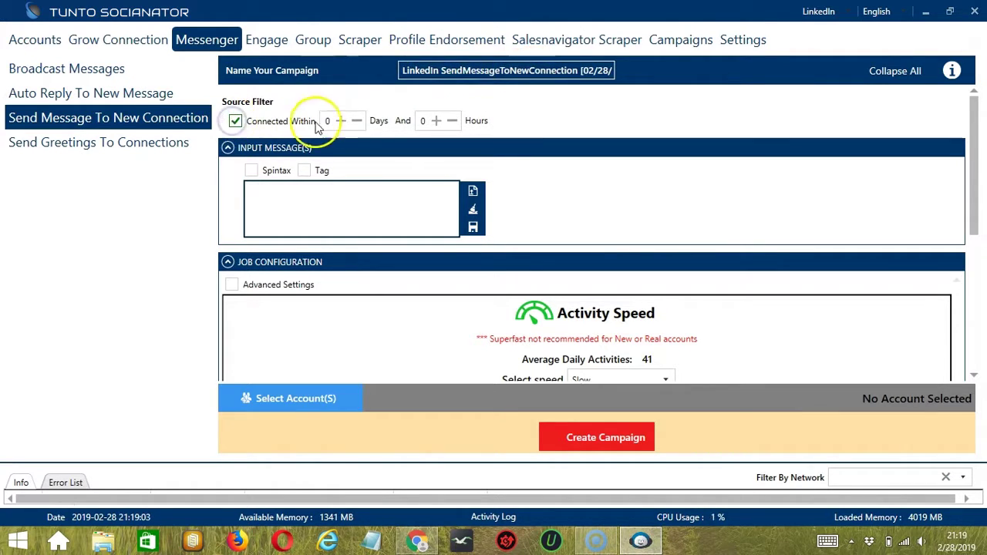
left_click(341, 121)
left_click(436, 121)
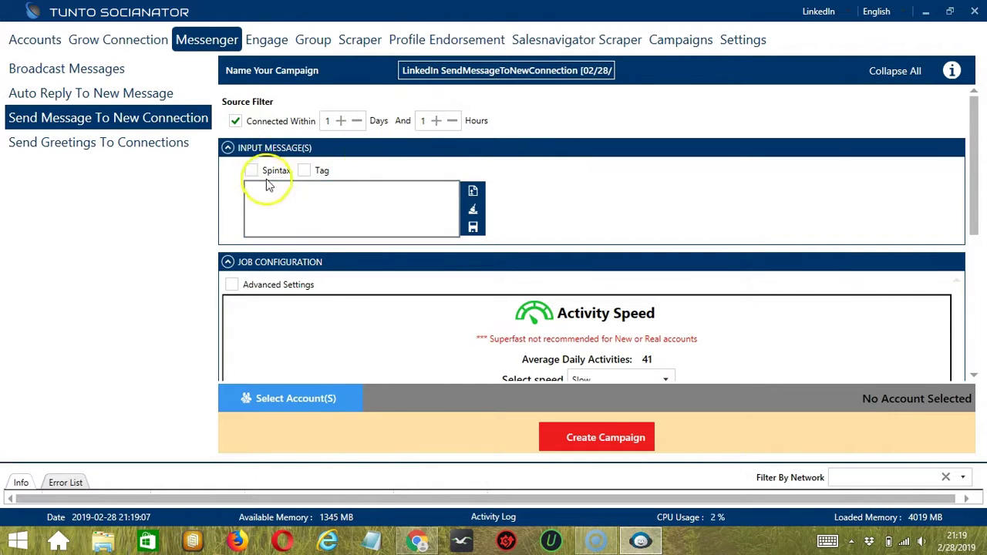
Load the campaign's input message from the desktop file message.txt and enable Spintax for it
left_click(473, 190)
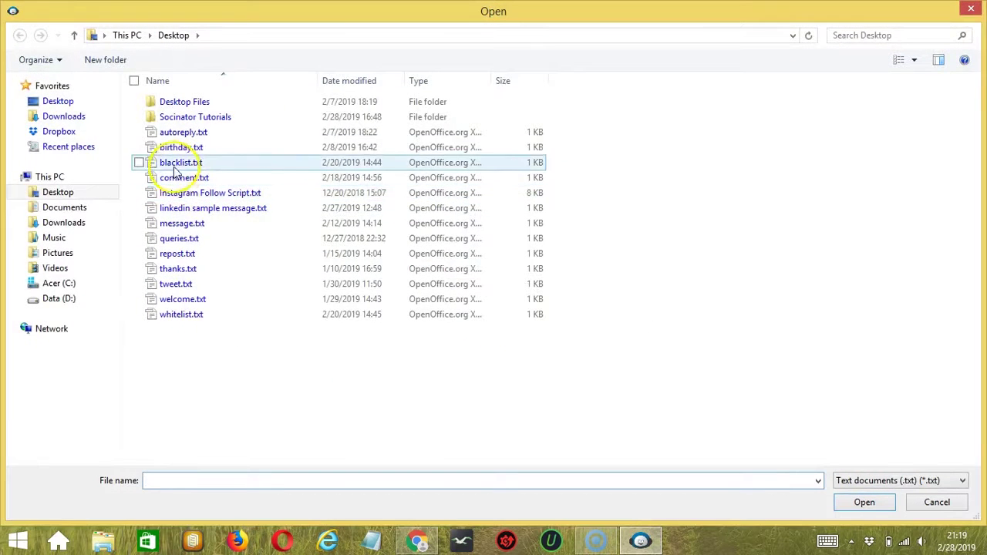
left_click(181, 223)
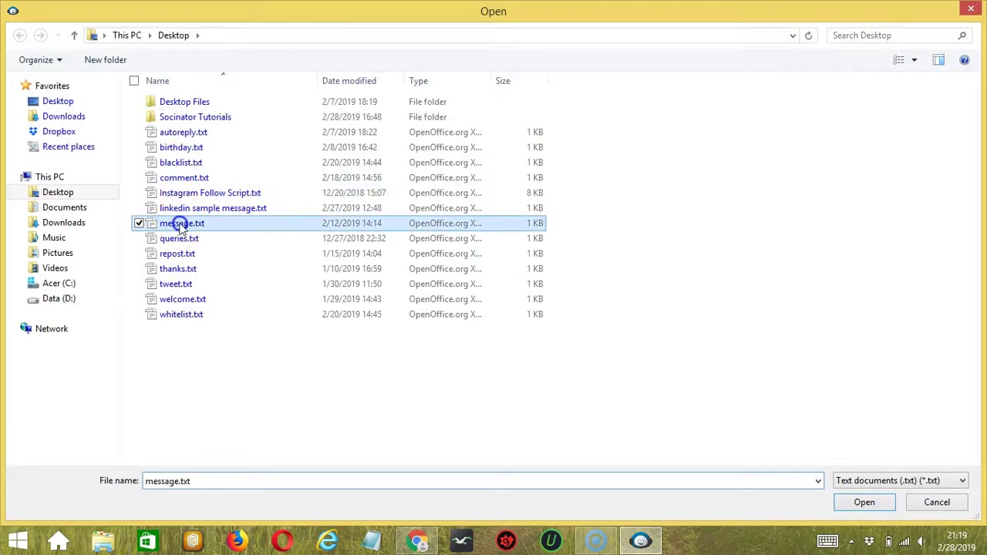
left_click(864, 503)
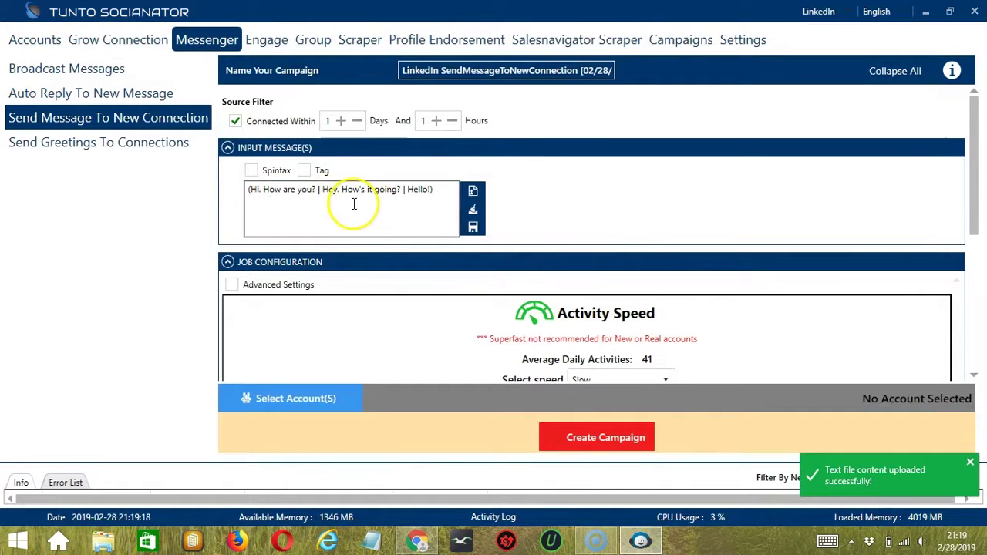
left_click(252, 171)
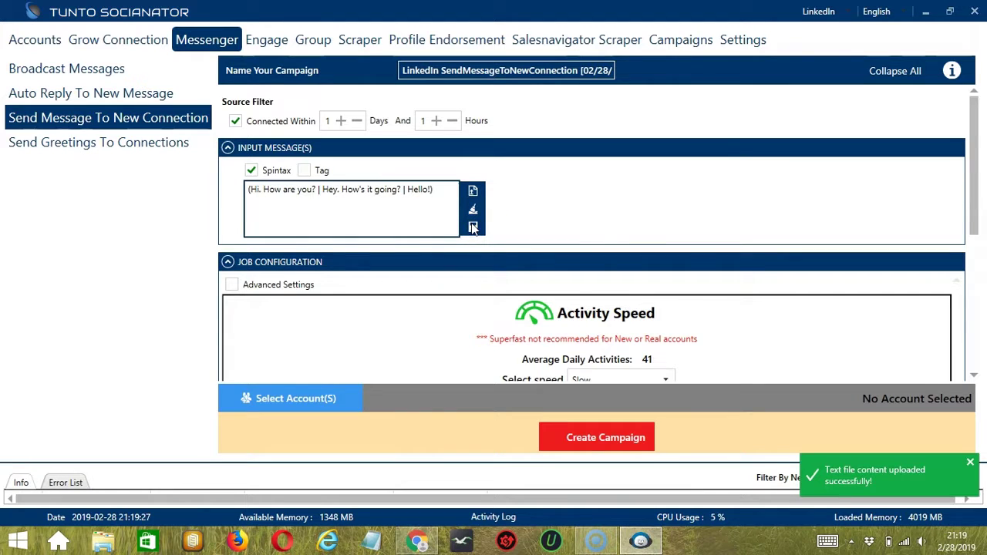
Require a profile picture, 500+ connections, experience details and education details in the user filters, and skip blacklisted users from the Private Blacklist
scroll(308, 189, "down", 2)
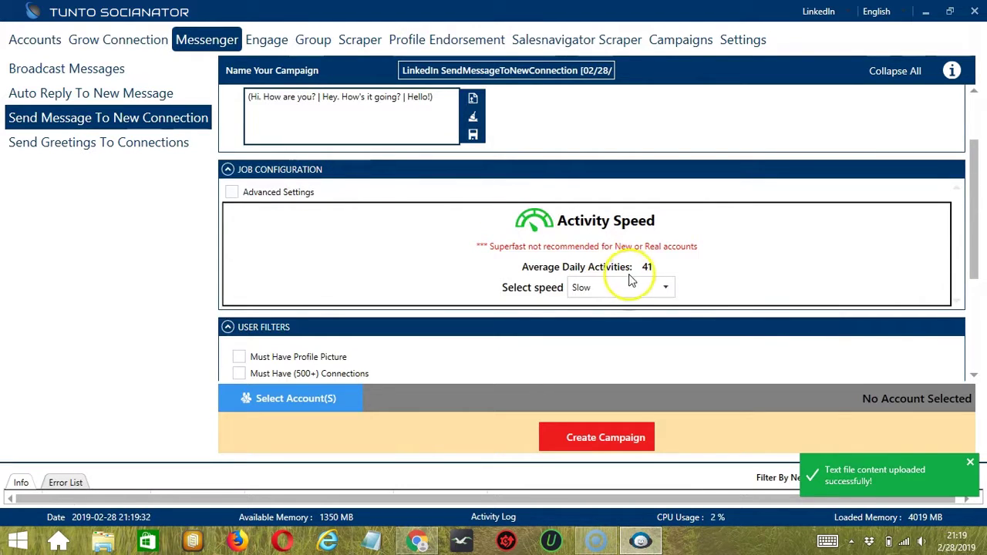
scroll(640, 270, "down", 4)
left_click(239, 163)
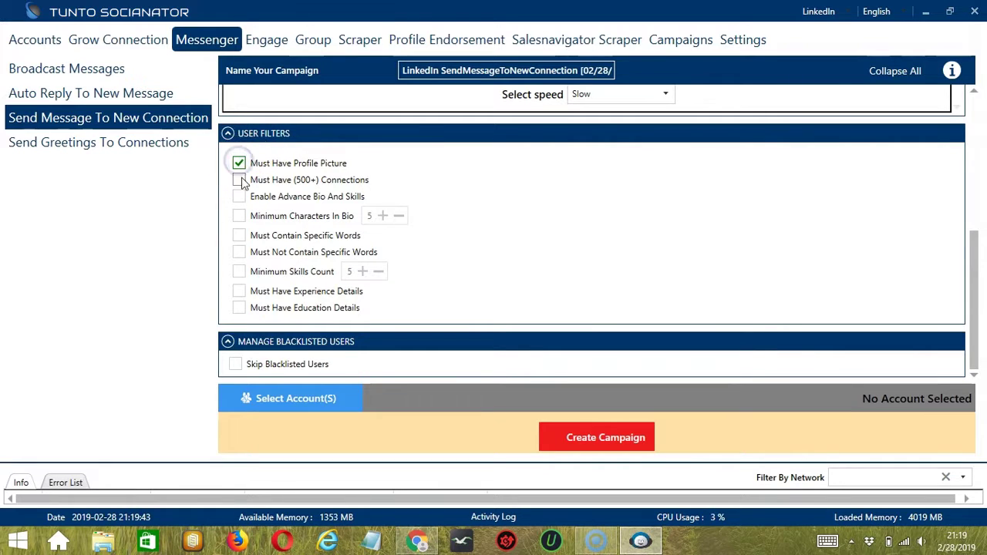
left_click(240, 179)
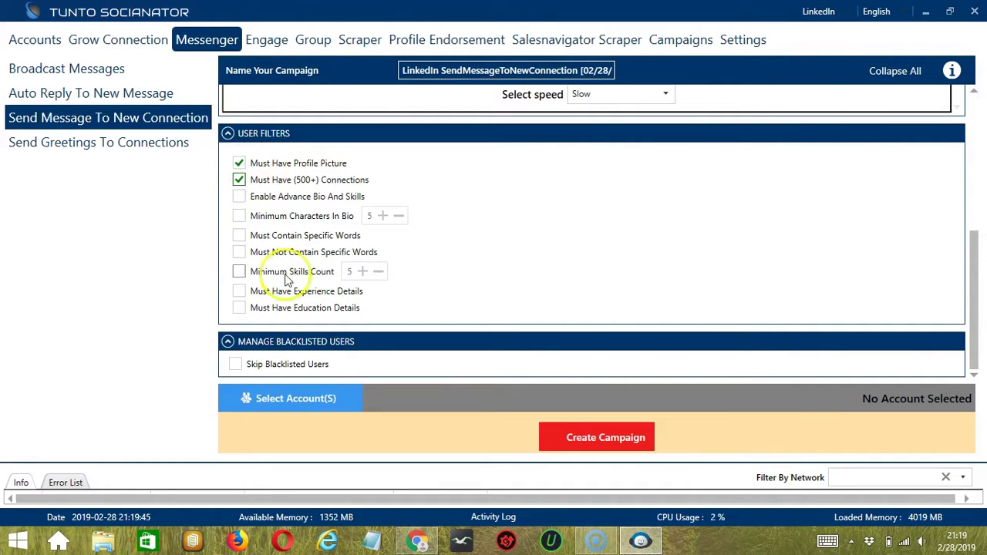
left_click(241, 290)
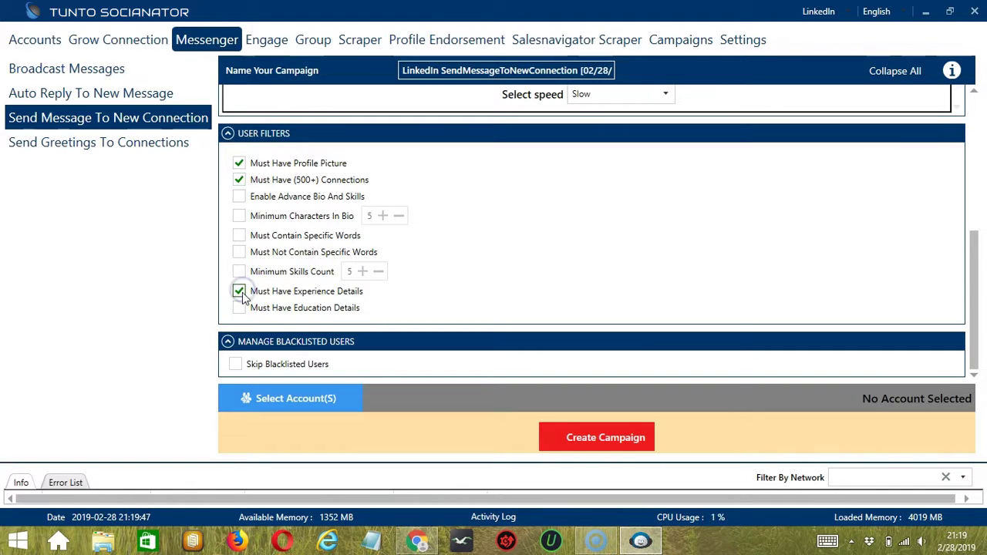
left_click(239, 367)
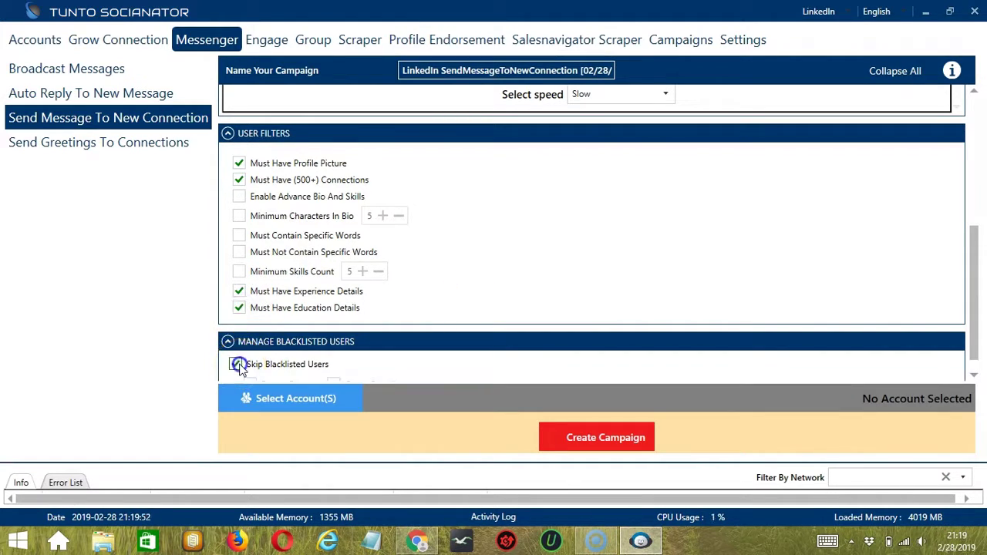
left_click(259, 369)
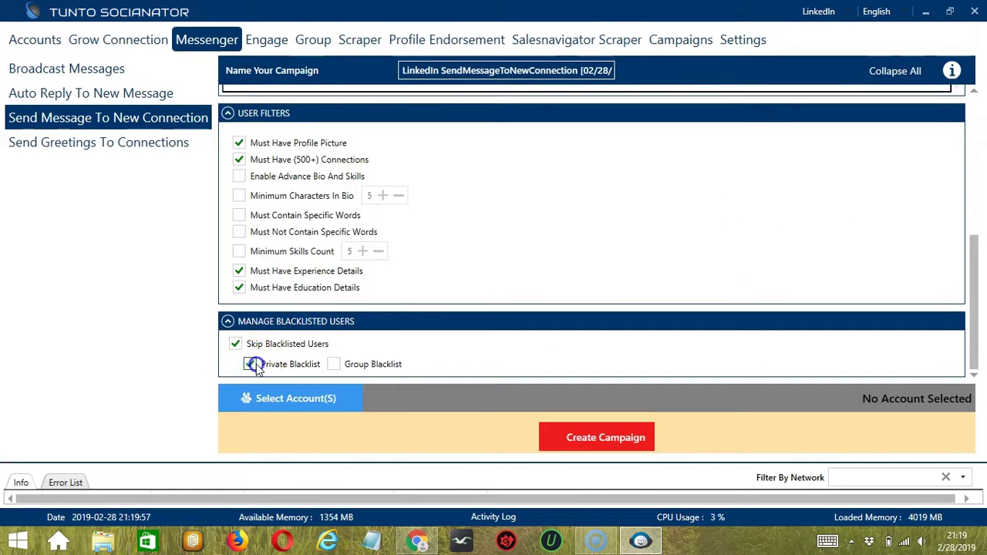
Assign the listed ungrouped account to the campaign and create the campaign, overriding that account's existing SendMessageToNewConnection settings
left_click(349, 398)
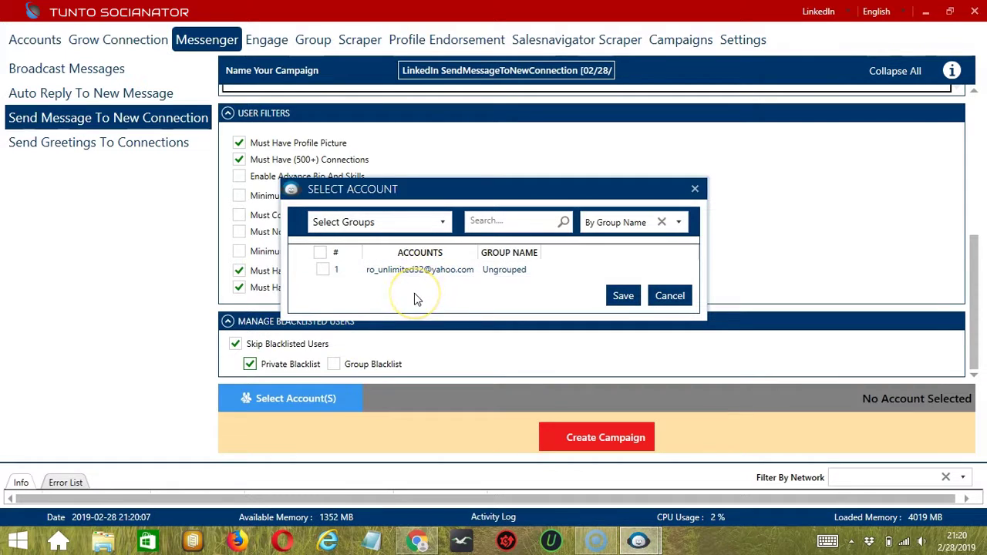
left_click(325, 270)
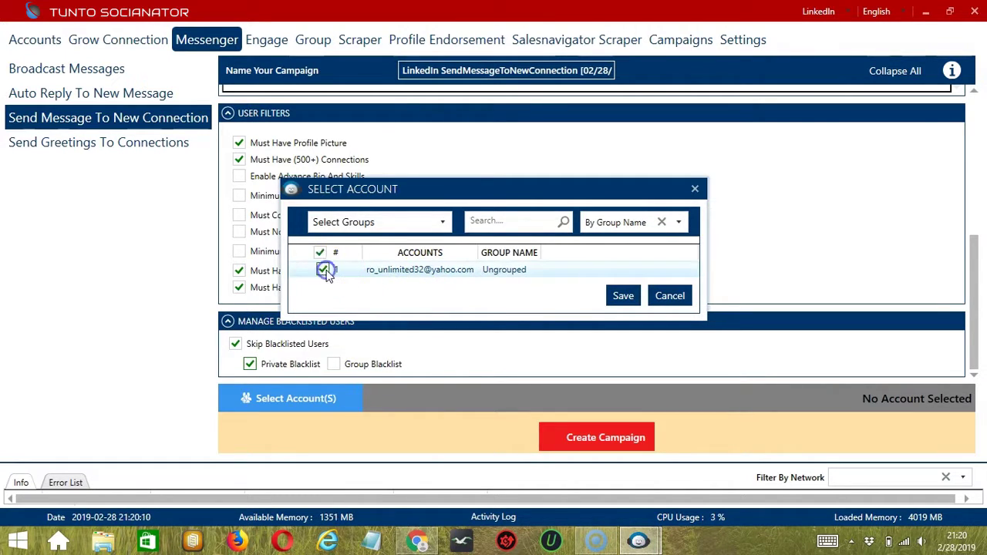
left_click(627, 298)
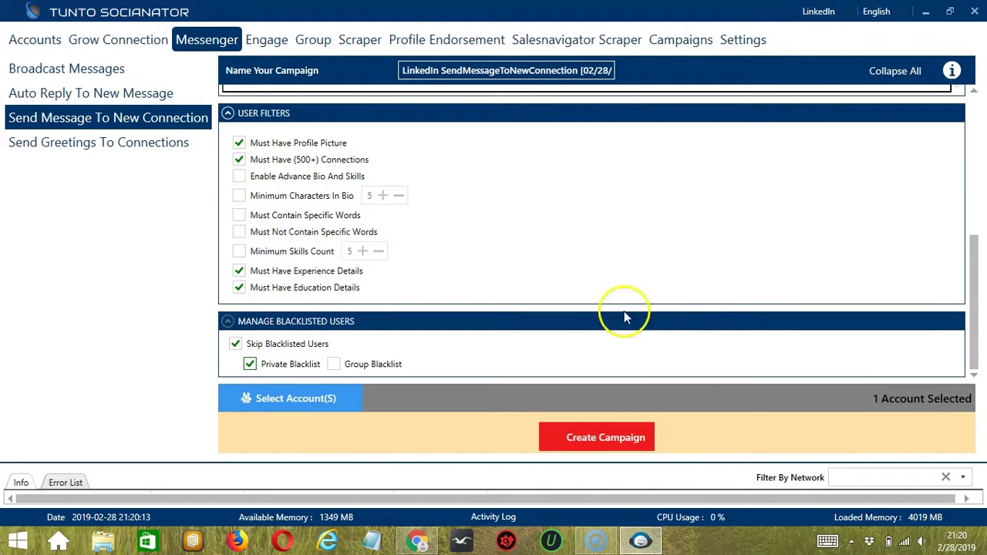
left_click(564, 437)
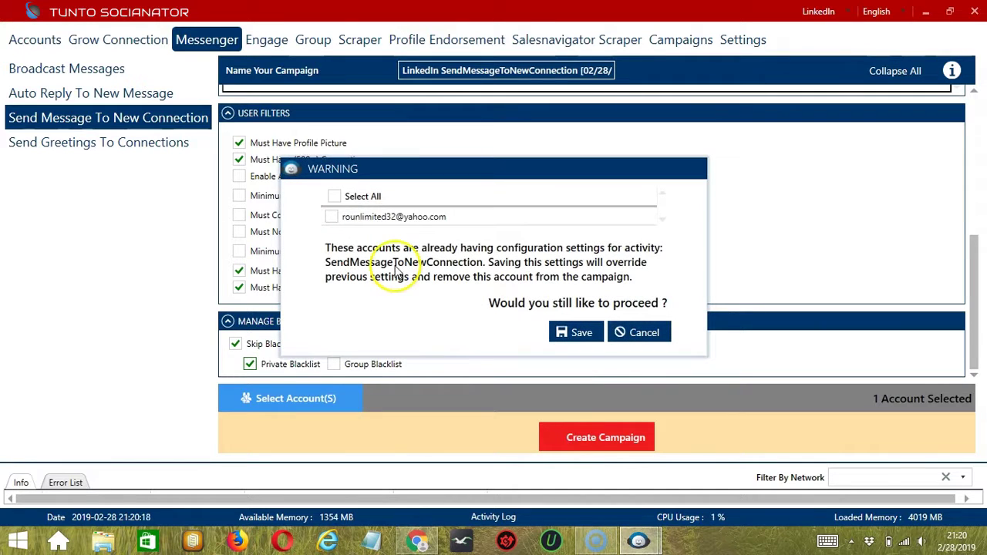
left_click(348, 220)
left_click(590, 333)
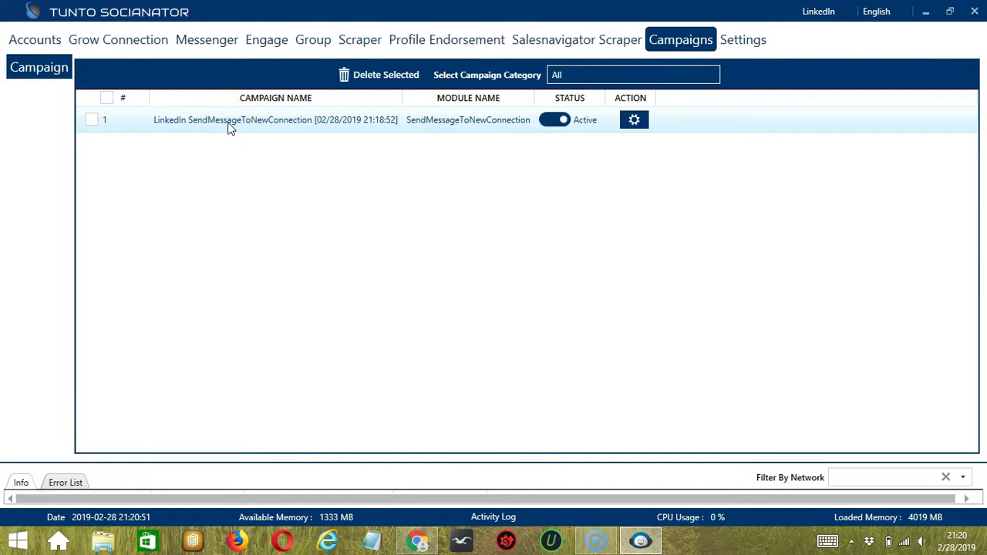
Pause the new LinkedIn SendMessageToNewConnection campaign and review the actions available for it
left_click(503, 126)
left_click(553, 120)
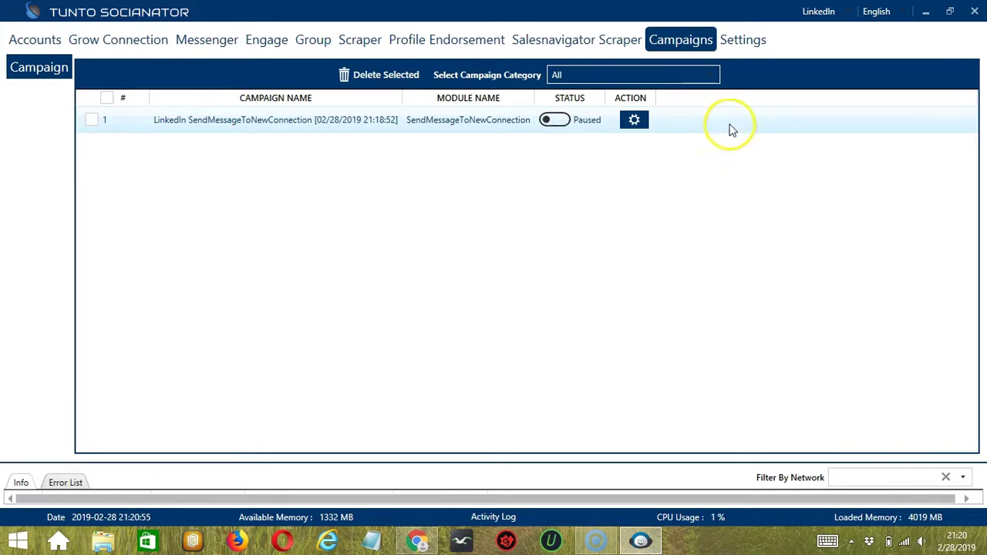
left_click(644, 122)
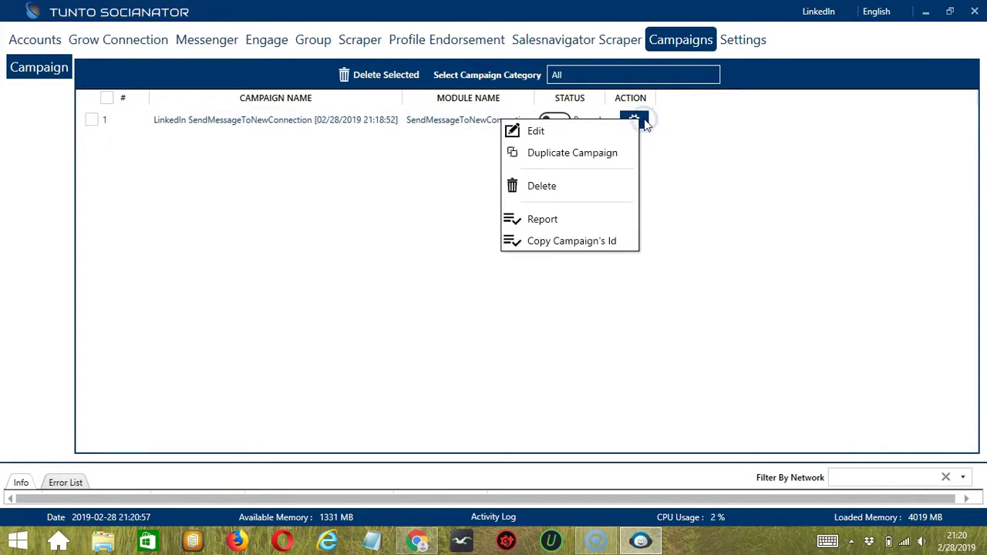
left_click(582, 152)
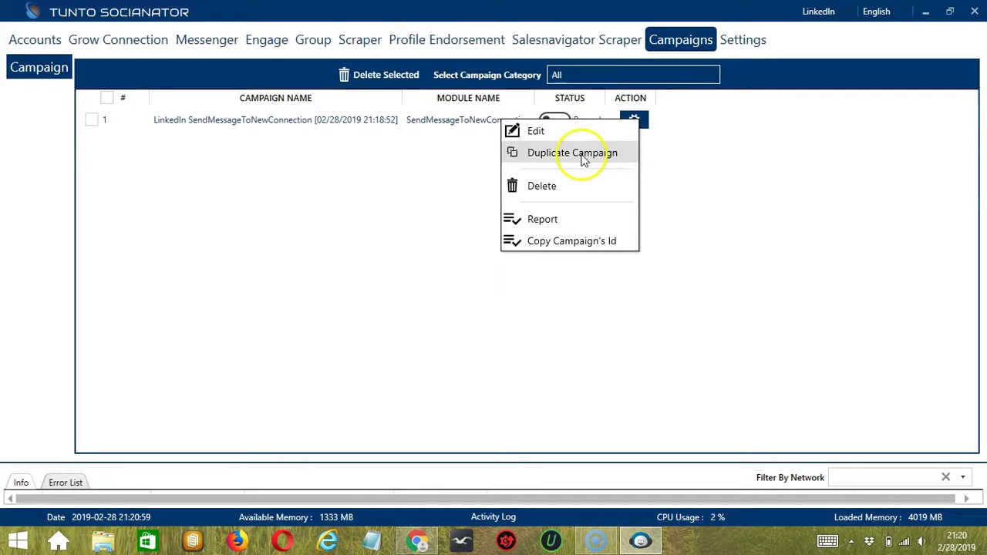
left_click(719, 159)
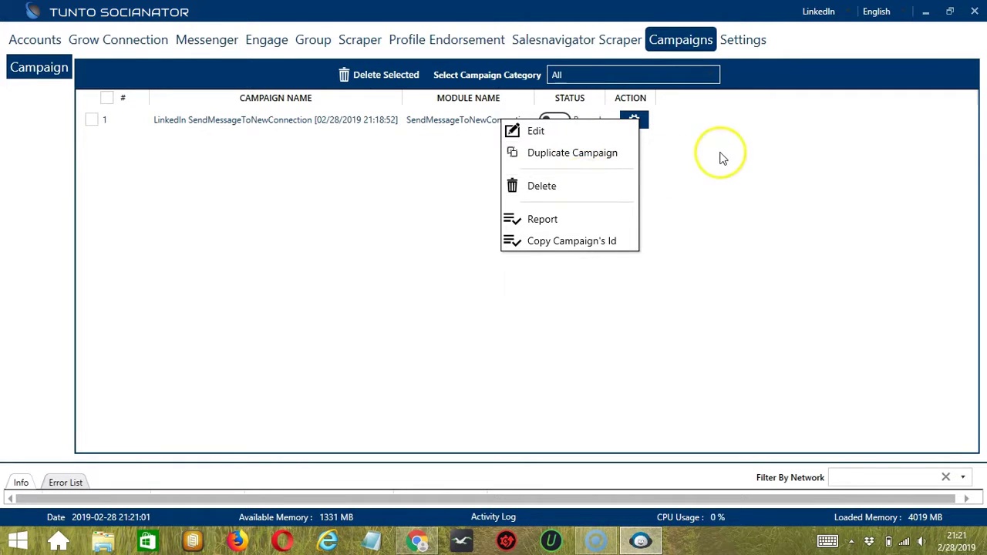